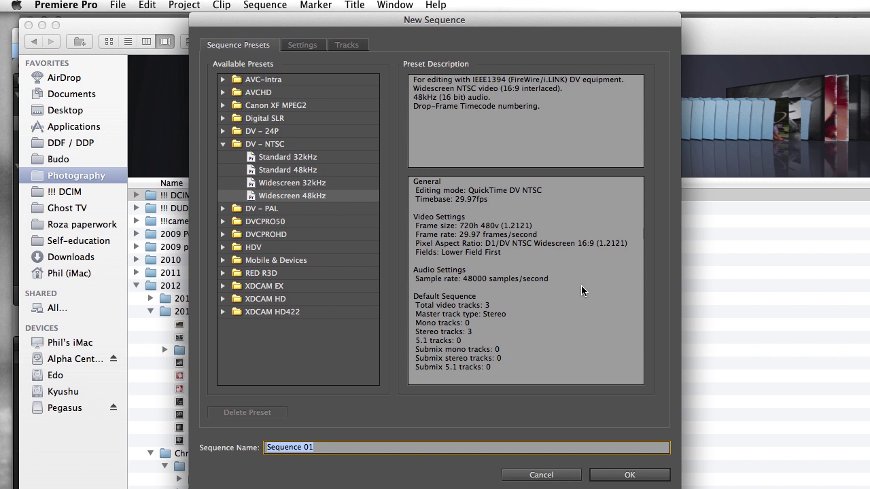
- Create Sequence 01 from the DV-NTSC Widescreen 48kHz preset, keeping the default name
{"action": "left_click", "coordinate": [256, 198]}
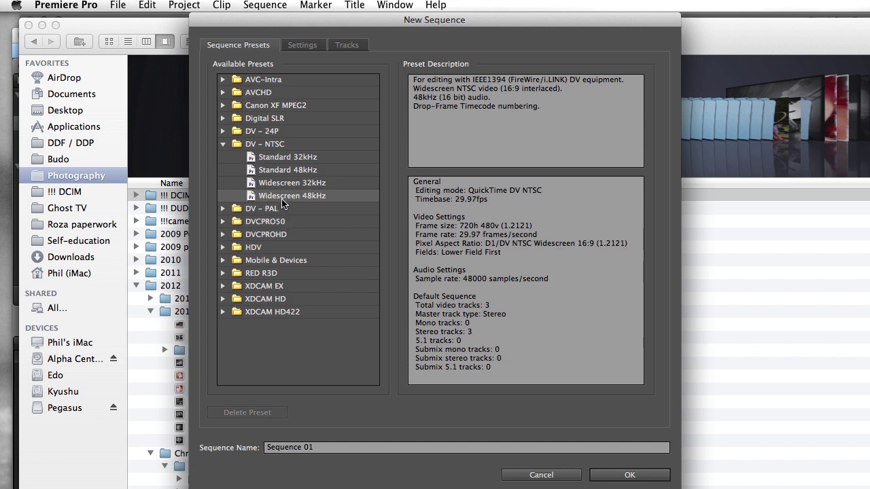
{"action": "left_click", "coordinate": [635, 475]}
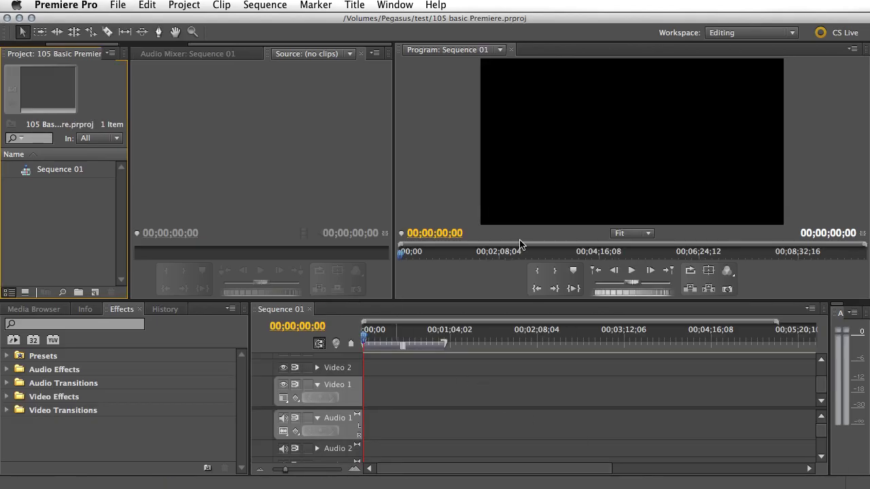
- Import the Source Files folder from Coffee Scene Excerpt into the project as a bin
{"action": "right_click", "coordinate": [74, 189]}
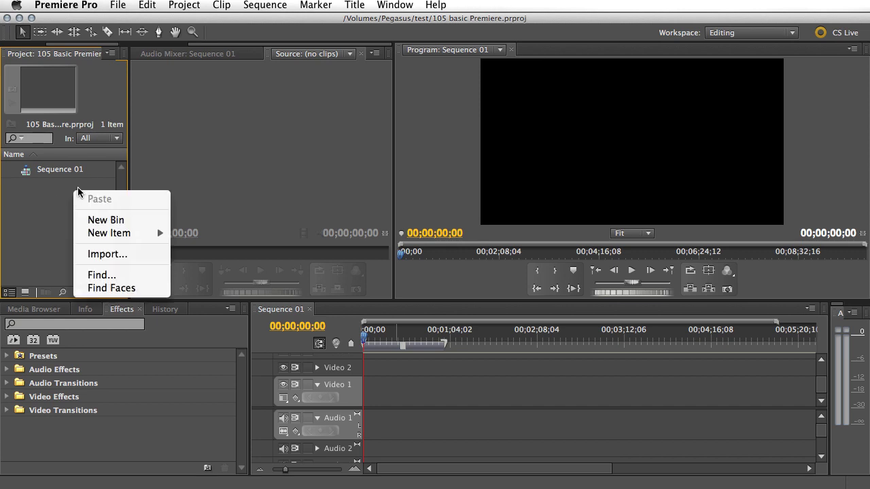
{"action": "left_click", "coordinate": [109, 254]}
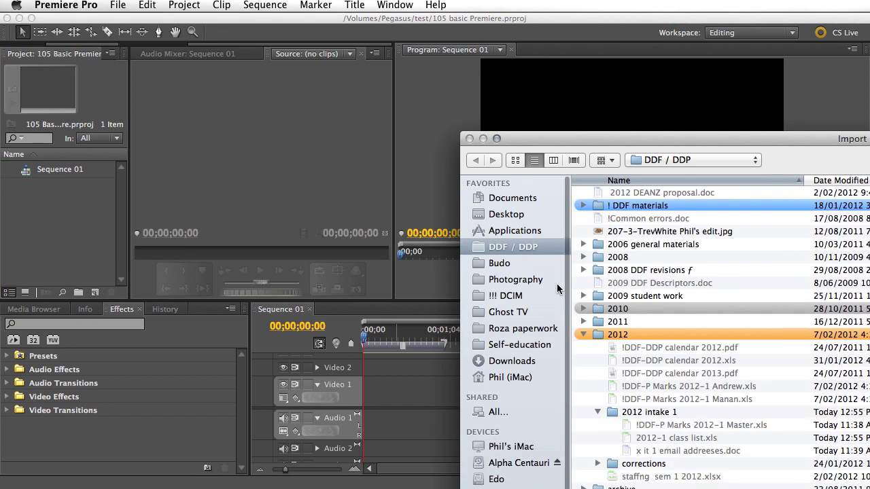
{"action": "scroll", "coordinate": [773, 421], "scroll_direction": "up", "scroll_amount": 3}
{"action": "scroll", "coordinate": [774, 421], "scroll_direction": "down", "scroll_amount": 6}
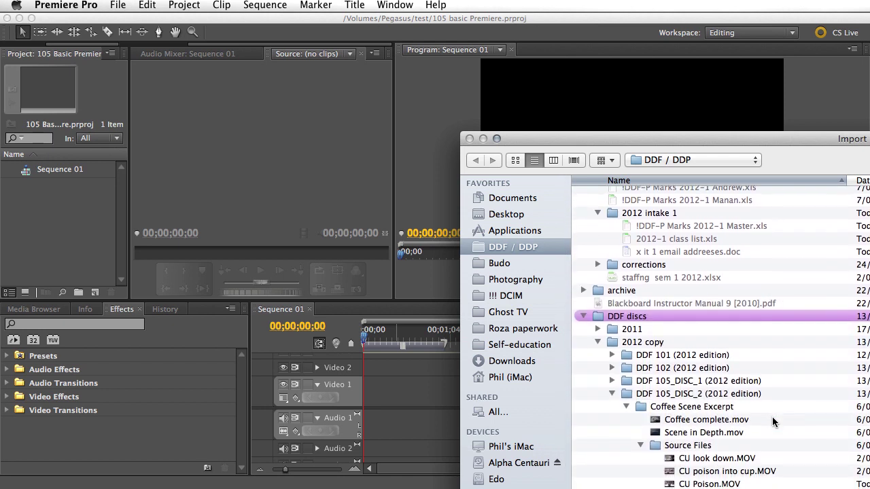
{"action": "left_click", "coordinate": [691, 344]}
{"action": "left_click", "coordinate": [742, 480]}
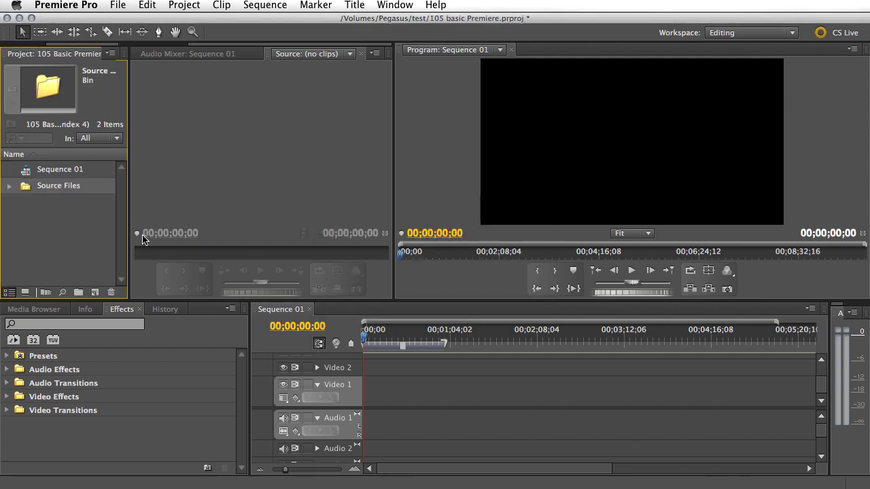
- Expand the Source Files bin, find stir.MOV and load it into the Source monitor
{"action": "left_click", "coordinate": [9, 188]}
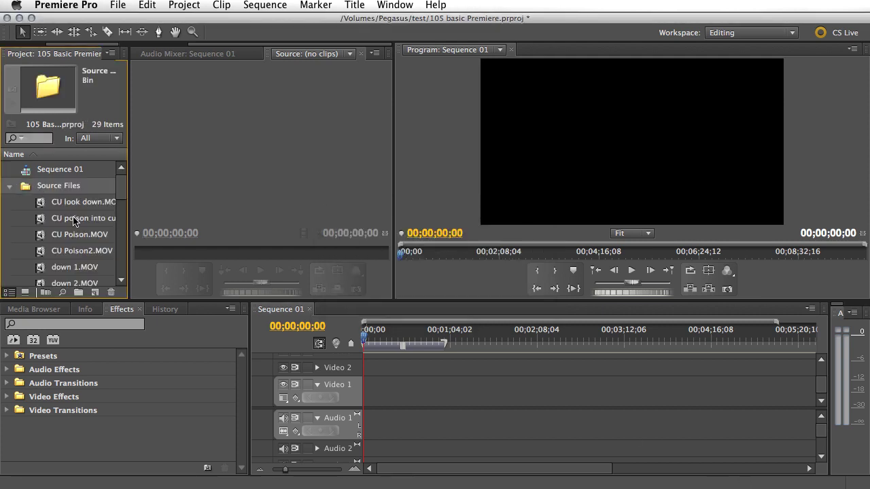
{"action": "scroll", "coordinate": [82, 245], "scroll_direction": "down", "scroll_amount": 1}
{"action": "scroll", "coordinate": [81, 245], "scroll_direction": "down", "scroll_amount": 6}
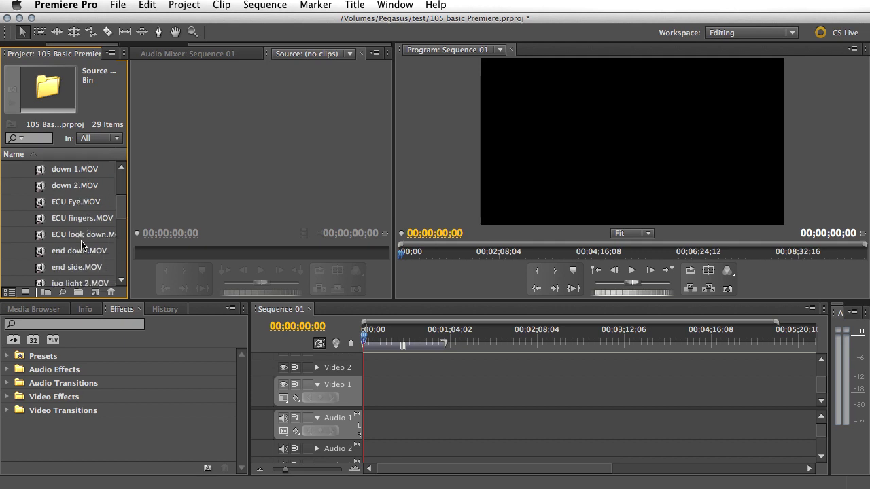
{"action": "scroll", "coordinate": [82, 245], "scroll_direction": "down", "scroll_amount": 7}
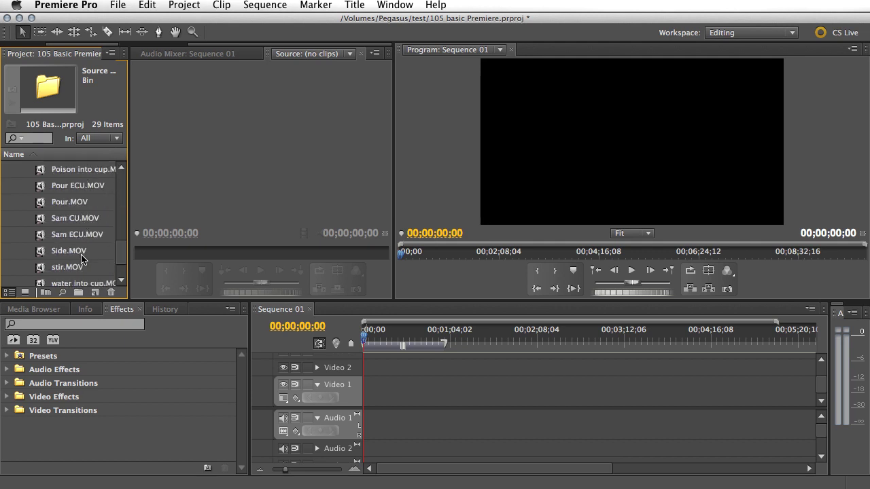
{"action": "scroll", "coordinate": [82, 248], "scroll_direction": "down", "scroll_amount": 1}
{"action": "scroll", "coordinate": [82, 212], "scroll_direction": "up", "scroll_amount": 15}
{"action": "scroll", "coordinate": [82, 212], "scroll_direction": "down", "scroll_amount": 11}
{"action": "scroll", "coordinate": [82, 212], "scroll_direction": "down", "scroll_amount": 6}
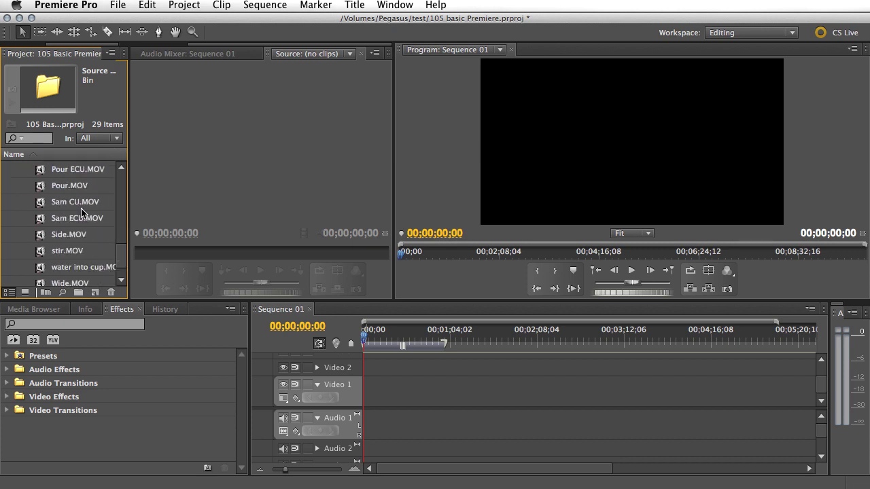
{"action": "left_click", "coordinate": [60, 253]}
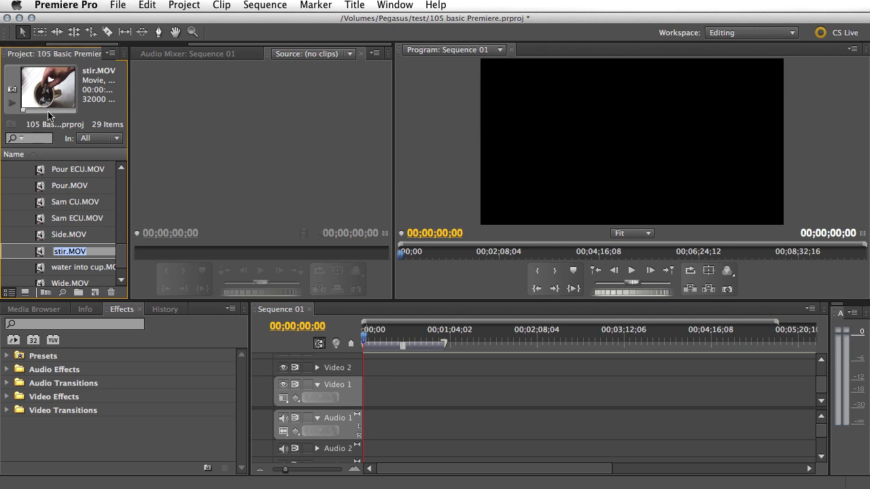
{"action": "double_click", "coordinate": [48, 82]}
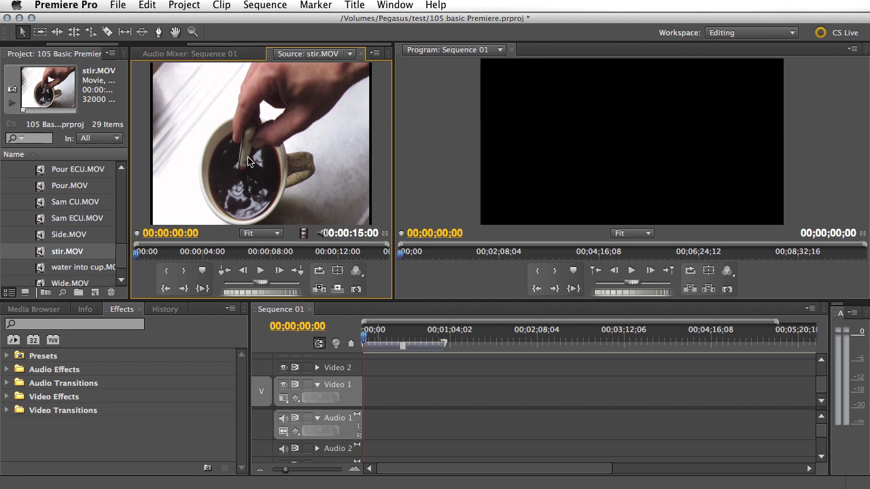
{"action": "left_click", "coordinate": [46, 92]}
- In Interpret Footage, conform stir.MOV's pixel aspect ratio to D1/DV NTSC Widescreen 16:9 (1.2121)
{"action": "right_click", "coordinate": [46, 92]}
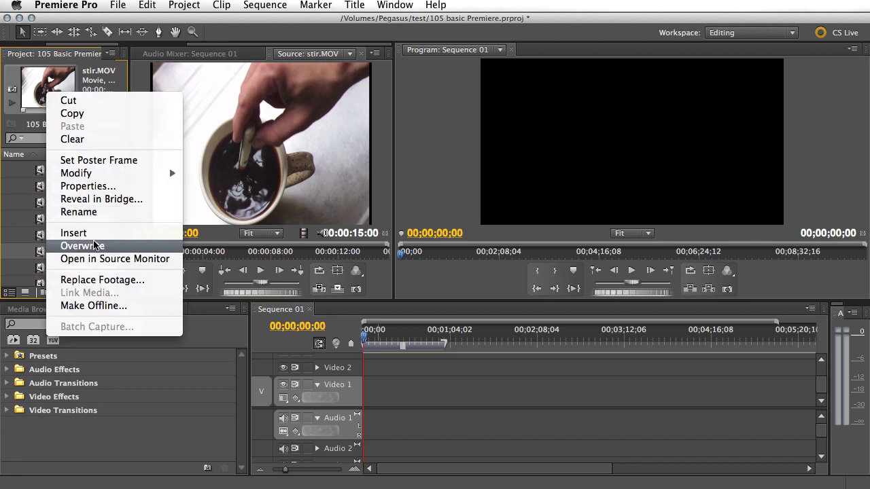
{"action": "mouse_move", "coordinate": [138, 174]}
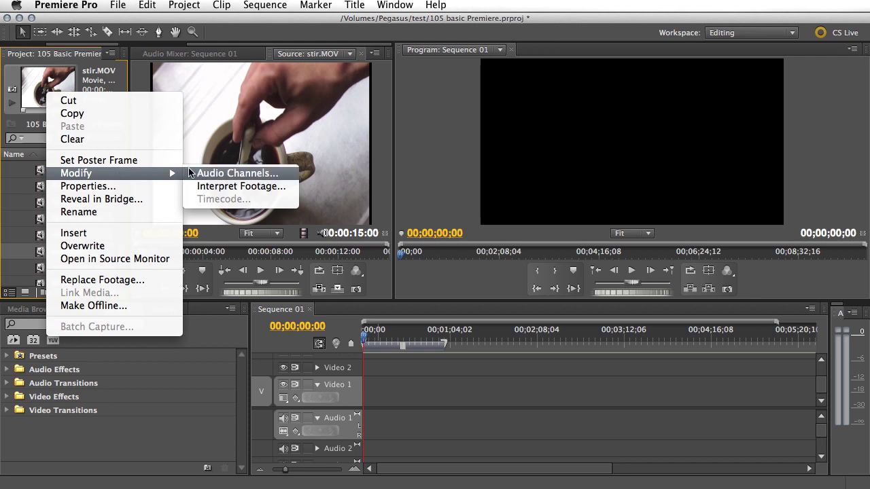
{"action": "left_click", "coordinate": [216, 186]}
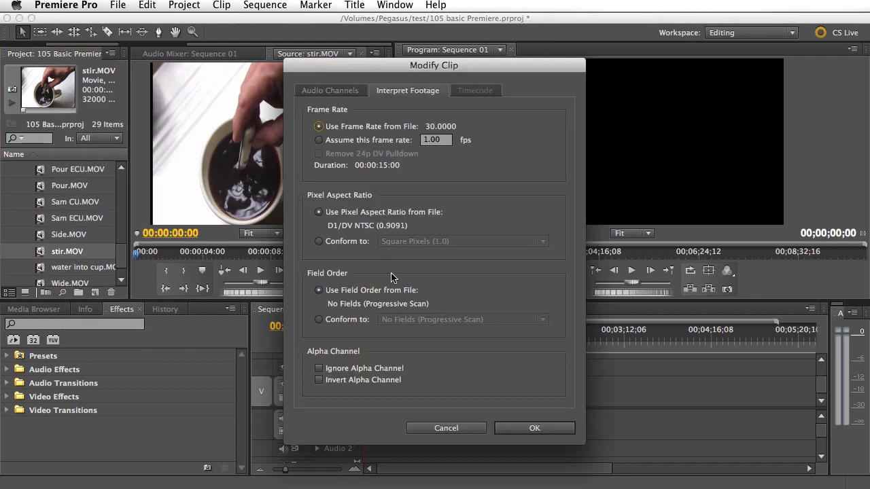
{"action": "left_click", "coordinate": [318, 242]}
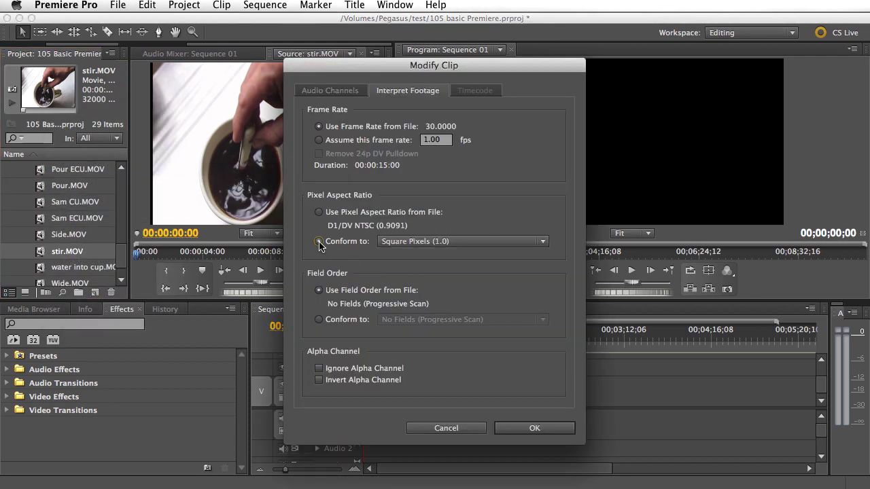
{"action": "left_click", "coordinate": [543, 242]}
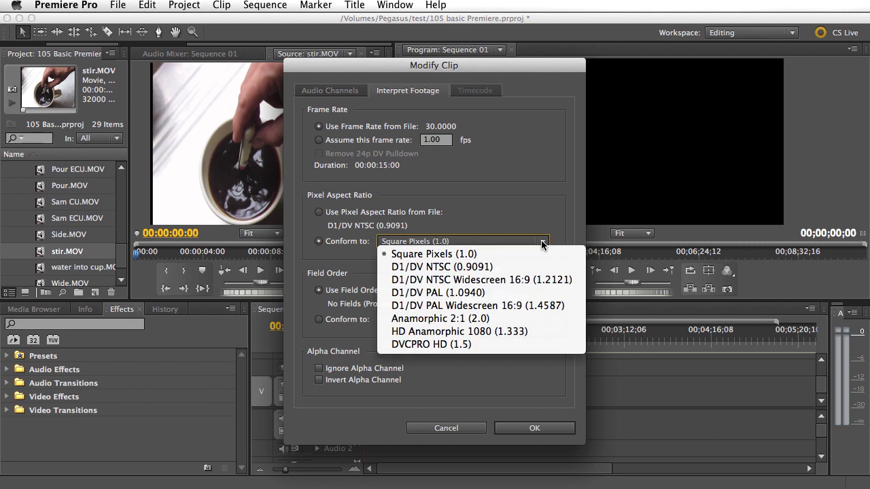
{"action": "left_click", "coordinate": [516, 281]}
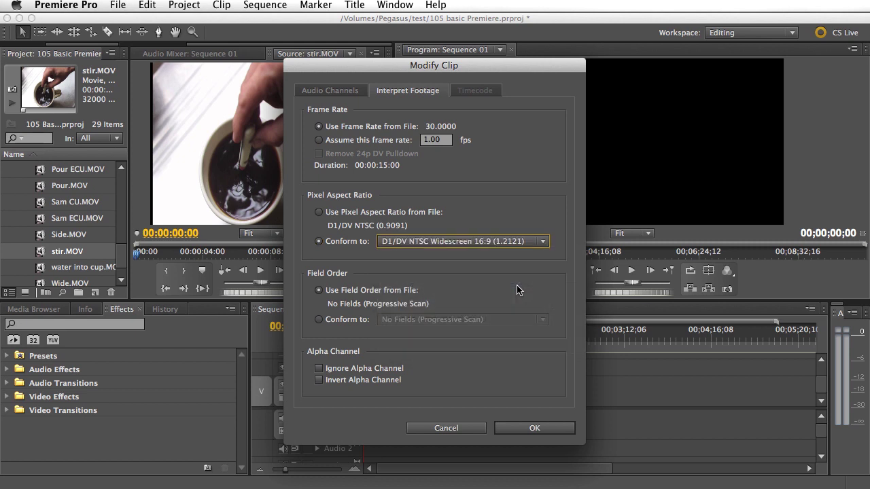
{"action": "left_click", "coordinate": [561, 429]}
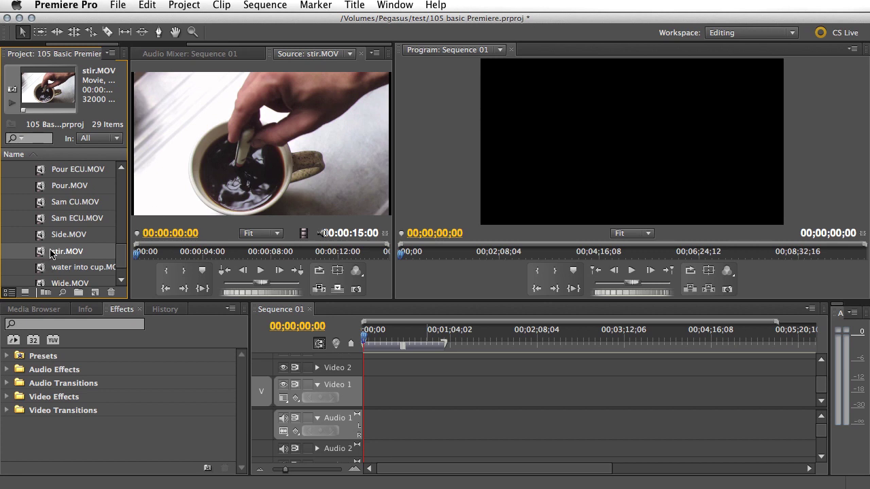
- Scroll to end down.MOV in the Source Files bin and select it
{"action": "scroll", "coordinate": [50, 218], "scroll_direction": "up", "scroll_amount": 5}
{"action": "scroll", "coordinate": [49, 218], "scroll_direction": "up", "scroll_amount": 3}
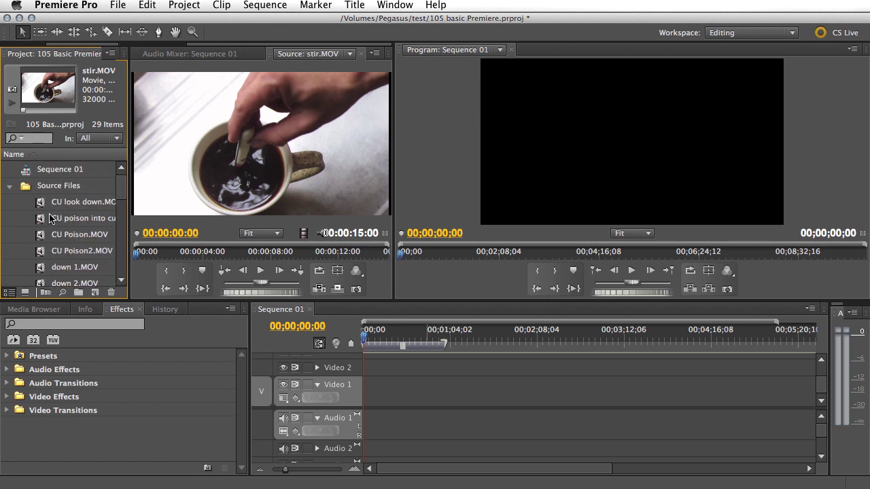
{"action": "scroll", "coordinate": [49, 218], "scroll_direction": "down", "scroll_amount": 5}
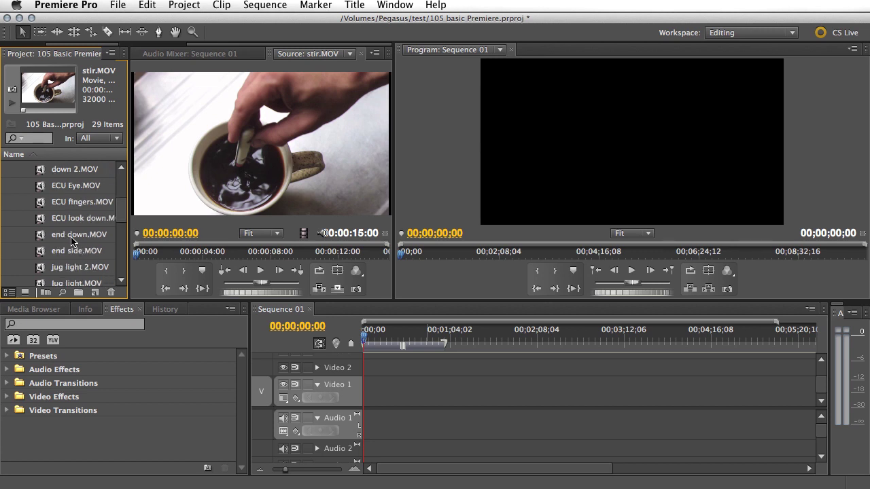
{"action": "left_click", "coordinate": [72, 236]}
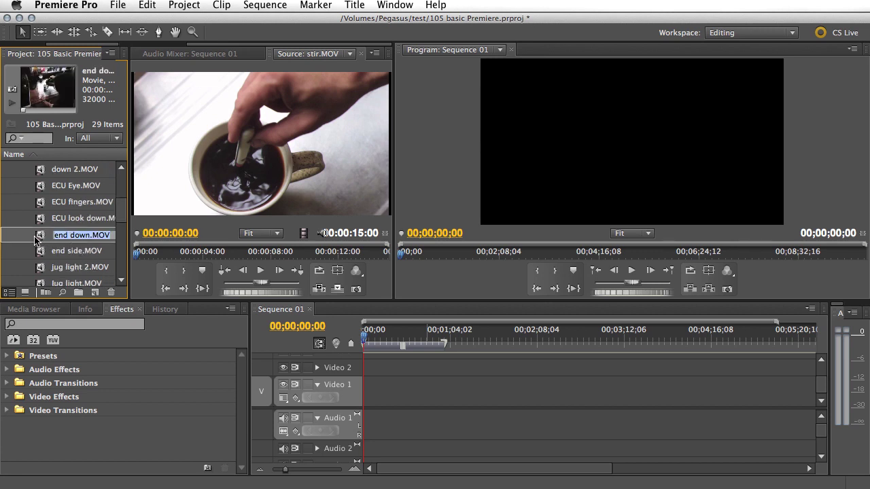
{"action": "left_click", "coordinate": [49, 107]}
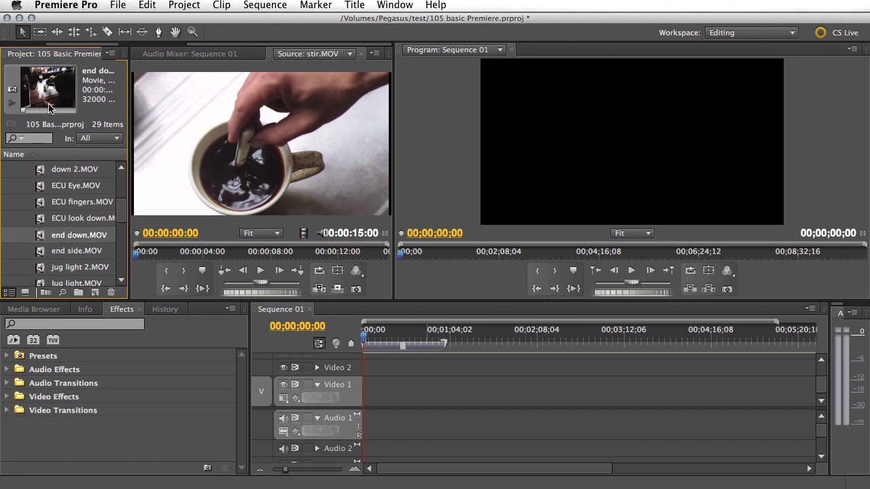
- In Interpret Footage, conform end down.MOV to D1/DV NTSC Widescreen 16:9 (1.2121)
{"action": "right_click", "coordinate": [49, 108]}
{"action": "mouse_move", "coordinate": [85, 191]}
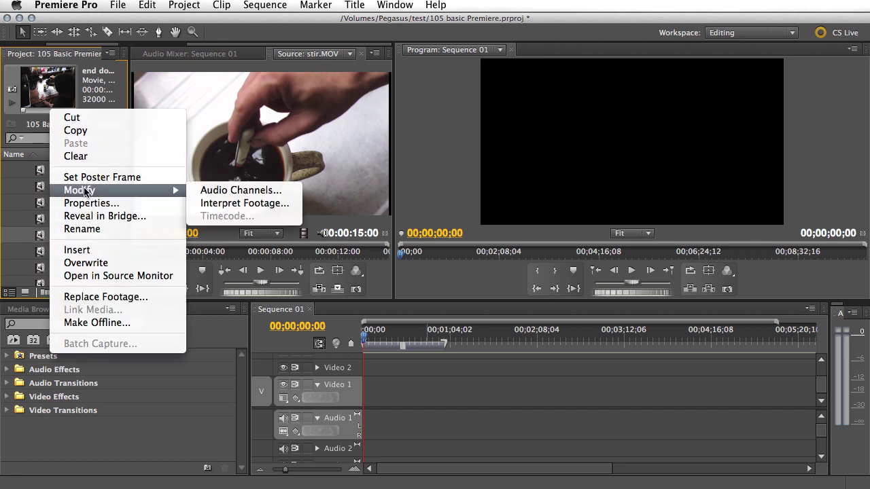
{"action": "left_click", "coordinate": [234, 203]}
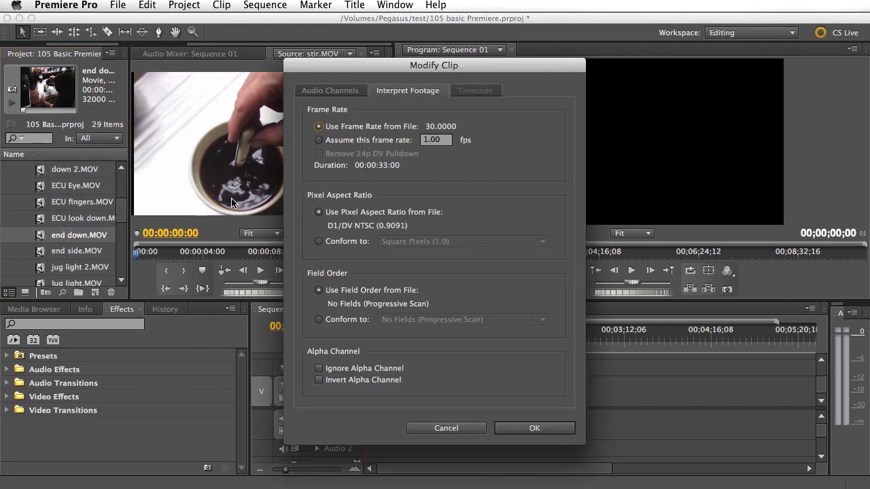
{"action": "left_click", "coordinate": [320, 242]}
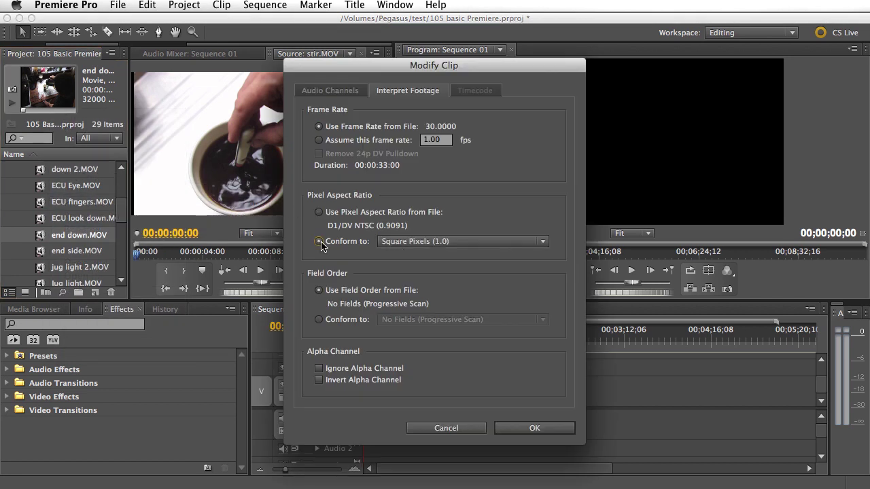
{"action": "left_click", "coordinate": [435, 243]}
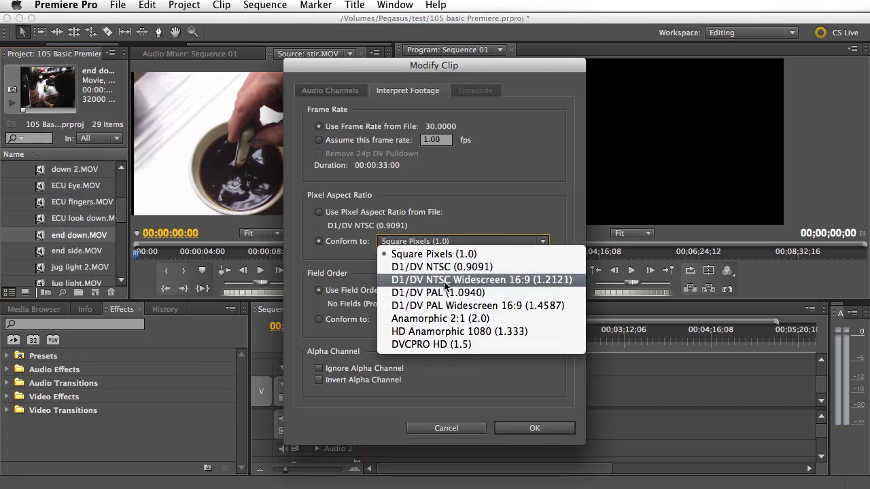
{"action": "left_click", "coordinate": [445, 280]}
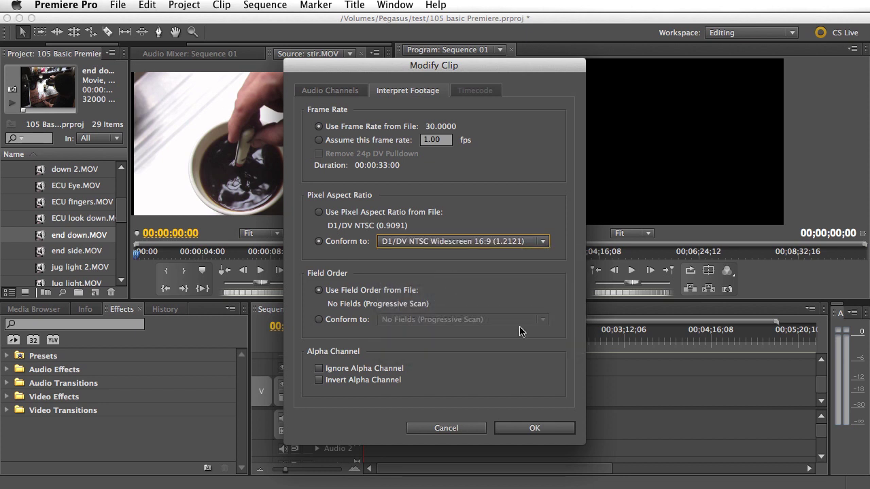
{"action": "left_click", "coordinate": [552, 435]}
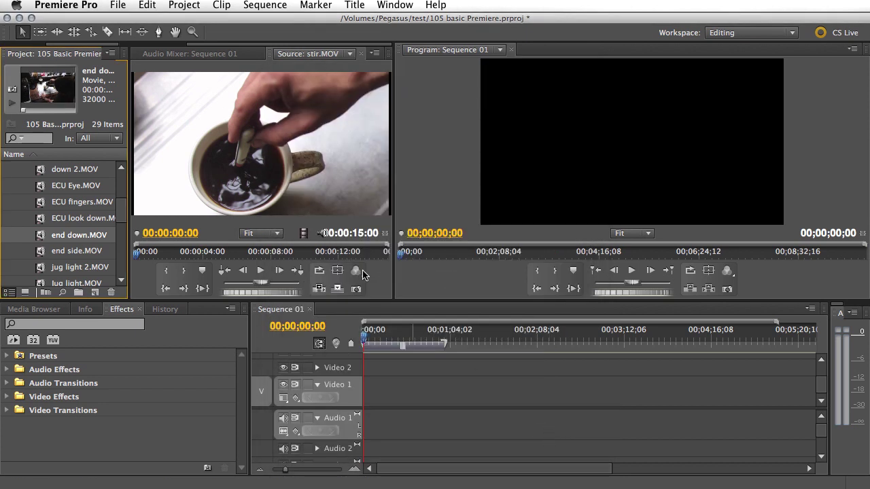
- Open end down.MOV in the Source monitor and set its In point at 00:00:09:00
{"action": "double_click", "coordinate": [58, 99]}
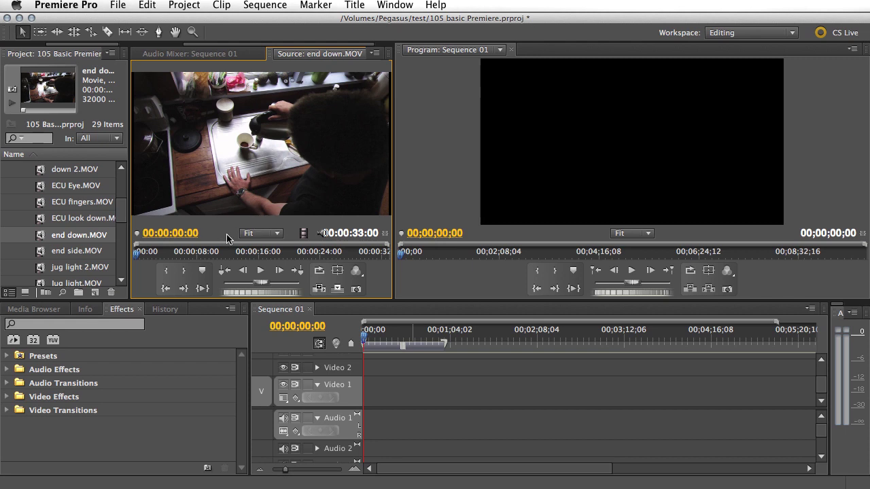
{"action": "left_click", "coordinate": [145, 250]}
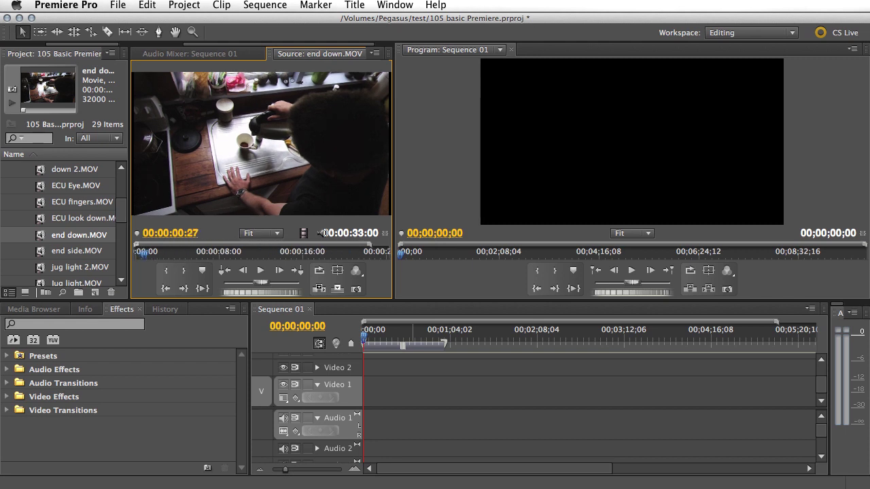
{"action": "left_click_drag", "start_coordinate": [143, 249], "coordinate": [202, 262]}
{"action": "key", "text": "i"}
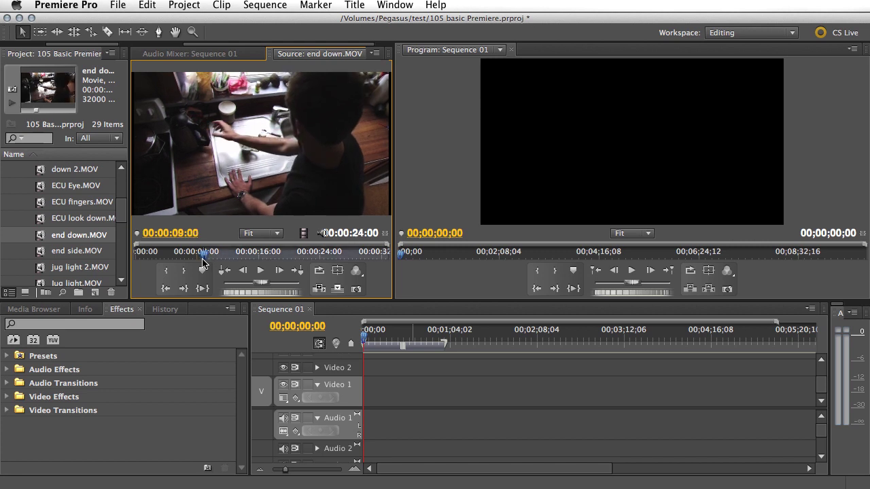
- Play and step frame by frame to set the Out point at 00:00:11:11
{"action": "key", "text": "space"}
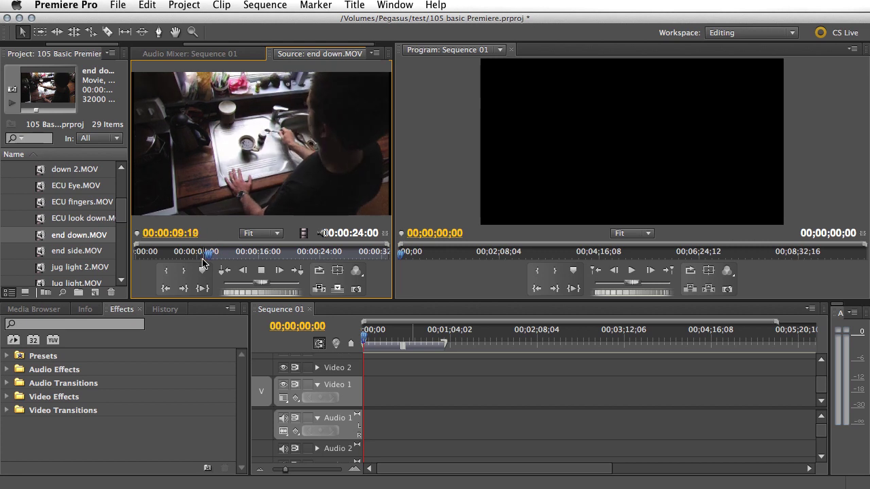
{"action": "key", "text": "space"}
{"action": "key", "text": "Left"}
{"action": "key", "text": "Left"}
{"action": "key", "text": "Left"}
{"action": "key", "text": "Left"}
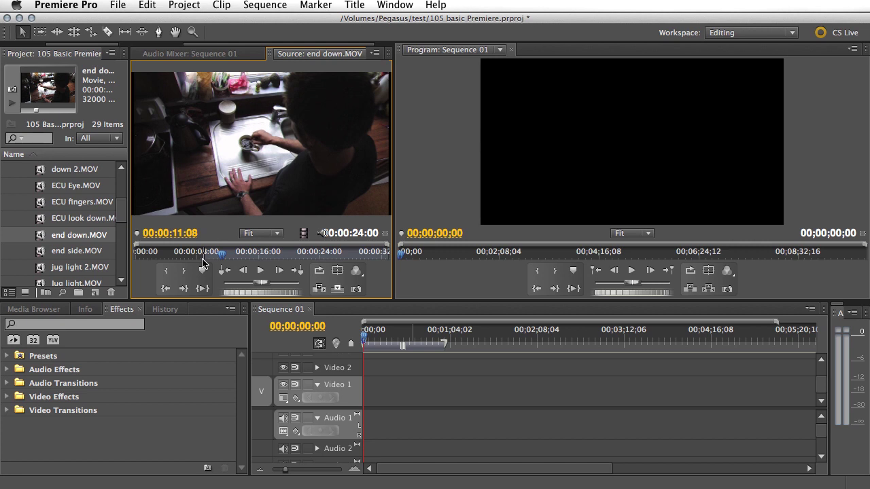
{"action": "key", "text": "Right"}
{"action": "key", "text": "Right"}
{"action": "key", "text": "Right"}
{"action": "key", "text": "Left"}
{"action": "key", "text": "Left"}
{"action": "key", "text": "Left"}
{"action": "key", "text": "Left"}
{"action": "key", "text": "Left"}
{"action": "key", "text": "Left"}
{"action": "key", "text": "Left"}
{"action": "key", "text": "Left"}
{"action": "key", "text": "Left"}
{"action": "key", "text": "Left"}
{"action": "key", "text": "Left"}
{"action": "key", "text": "Left"}
{"action": "key", "text": "Left"}
{"action": "key", "text": "Left"}
{"action": "key", "text": "Right"}
{"action": "key", "text": "Right"}
{"action": "key", "text": "Right"}
{"action": "key", "text": "Right"}
{"action": "key", "text": "Right"}
{"action": "key", "text": "Right"}
{"action": "key", "text": "Right"}
{"action": "key", "text": "Right"}
{"action": "key", "text": "Right"}
{"action": "key", "text": "Right"}
{"action": "key", "text": "Right"}
{"action": "key", "text": "Right"}
{"action": "key", "text": "Right"}
{"action": "key", "text": "Right"}
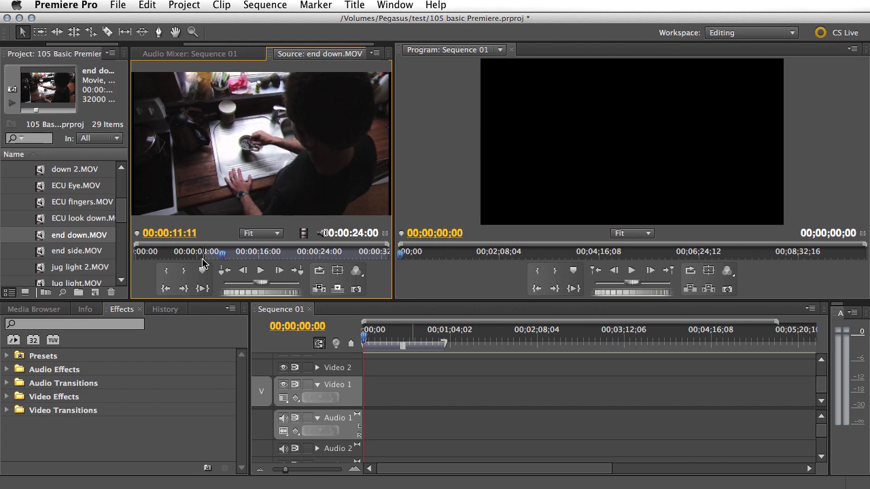
{"action": "key", "text": "Left"}
{"action": "key", "text": "Left"}
{"action": "key", "text": "Right"}
{"action": "key", "text": "Right"}
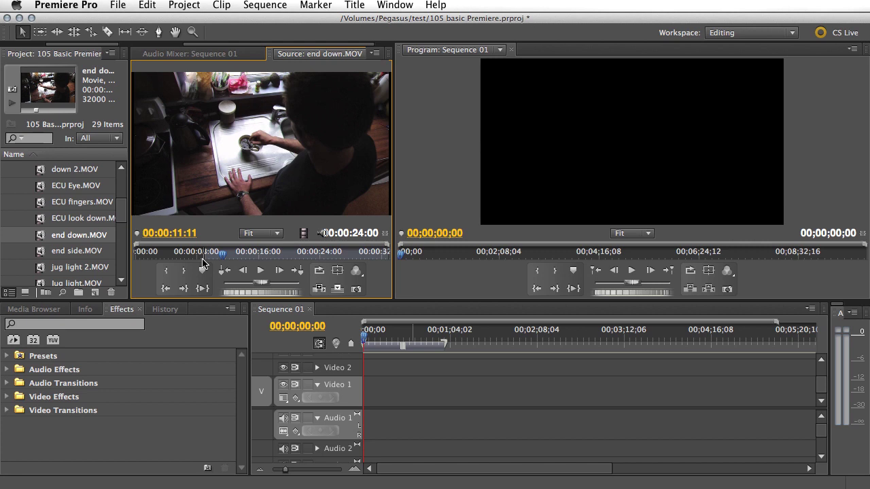
{"action": "key", "text": "o"}
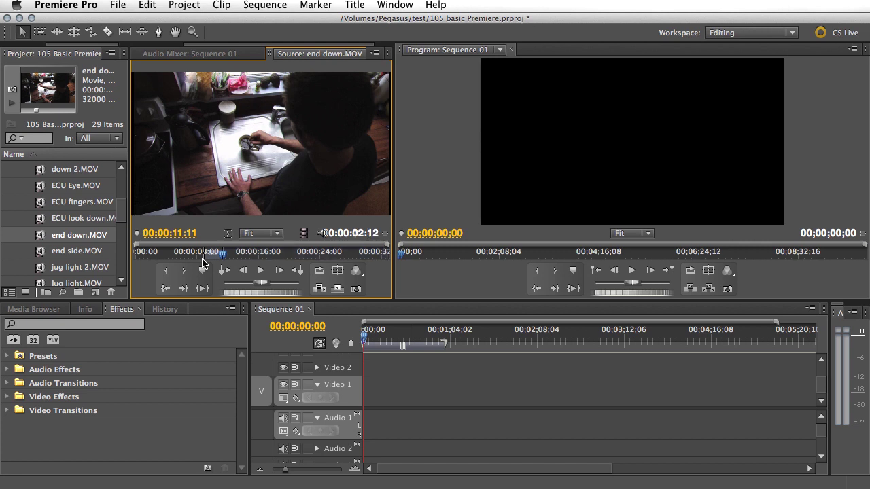
- Place the marked end down video at the start of Video 1, then select stir.MOV
{"action": "left_click_drag", "start_coordinate": [234, 141], "coordinate": [366, 398]}
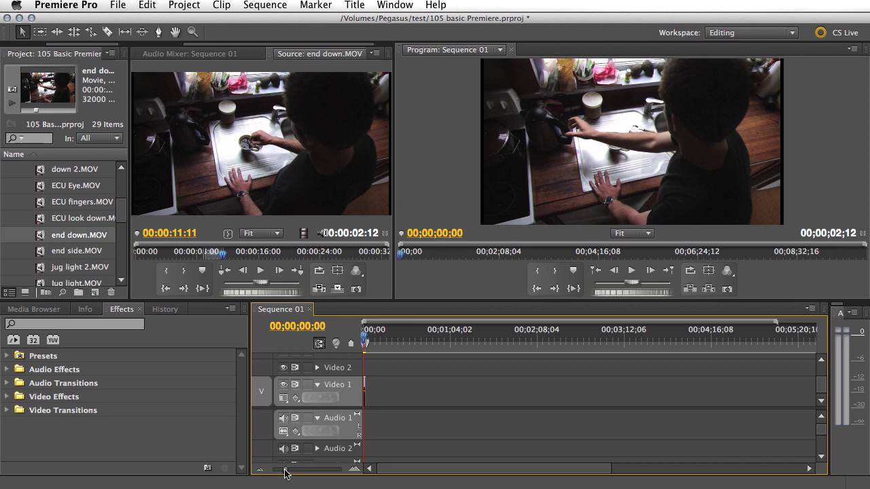
{"action": "left_click_drag", "start_coordinate": [286, 470], "coordinate": [306, 473]}
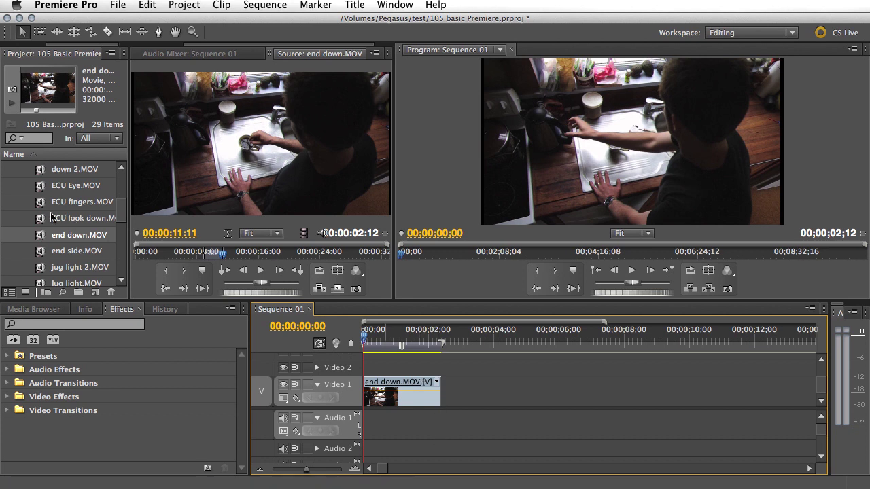
{"action": "scroll", "coordinate": [65, 238], "scroll_direction": "down", "scroll_amount": 5}
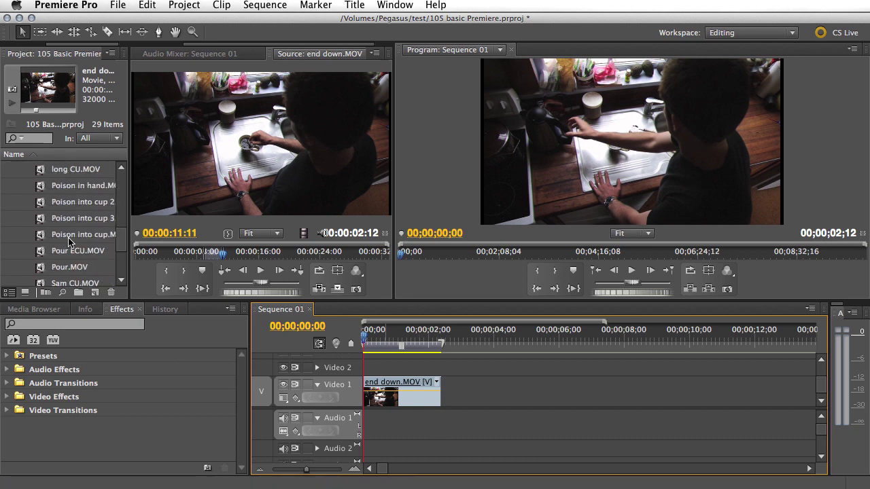
{"action": "scroll", "coordinate": [70, 242], "scroll_direction": "down", "scroll_amount": 2}
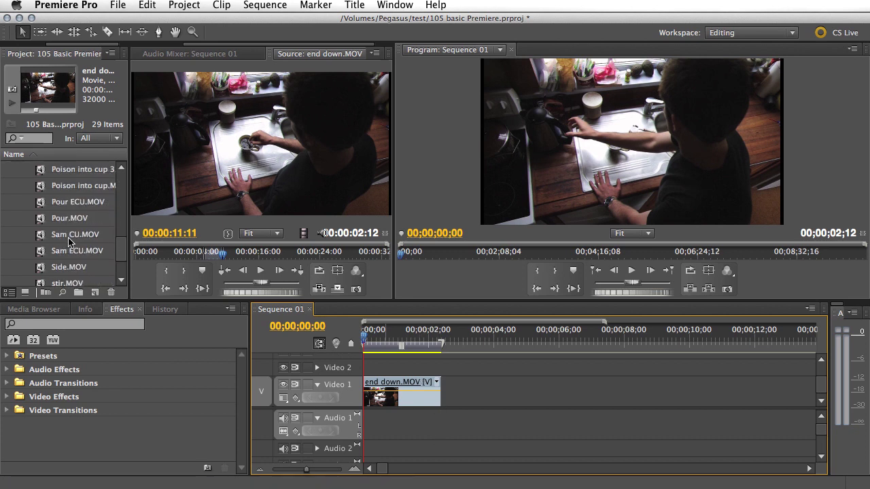
{"action": "left_click", "coordinate": [57, 283]}
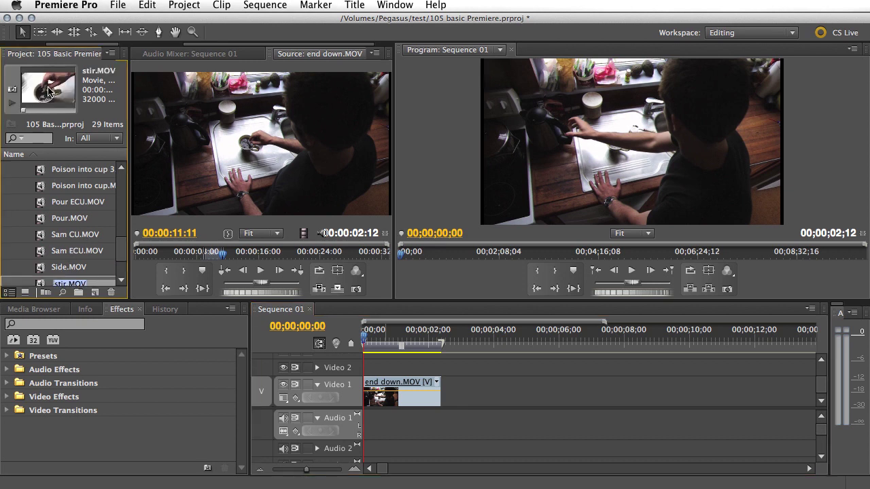
- Load stir.MOV into the Source monitor and step through its opening frames
{"action": "left_click_drag", "start_coordinate": [49, 87], "coordinate": [238, 134]}
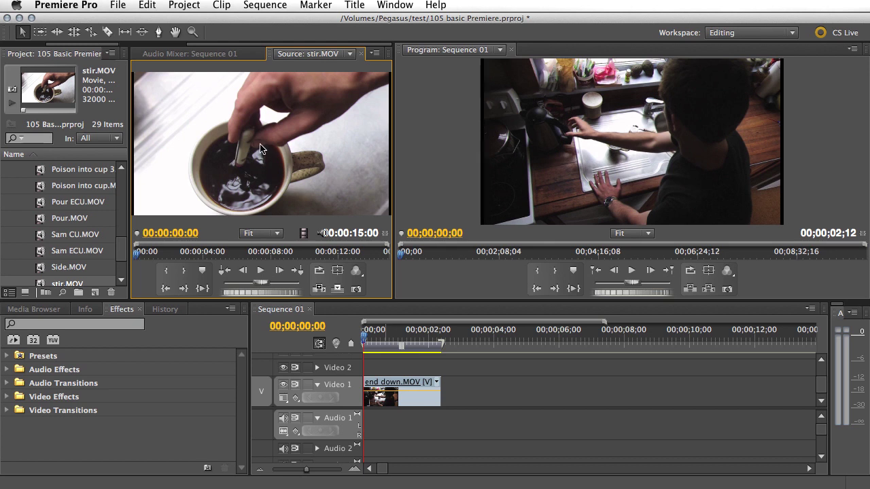
{"action": "key", "text": "space"}
{"action": "key", "text": "Right"}
{"action": "key", "text": "Right"}
{"action": "key", "text": "Right"}
{"action": "key", "text": "Right"}
{"action": "key", "text": "Right"}
{"action": "key", "text": "Right"}
{"action": "key", "text": "Right"}
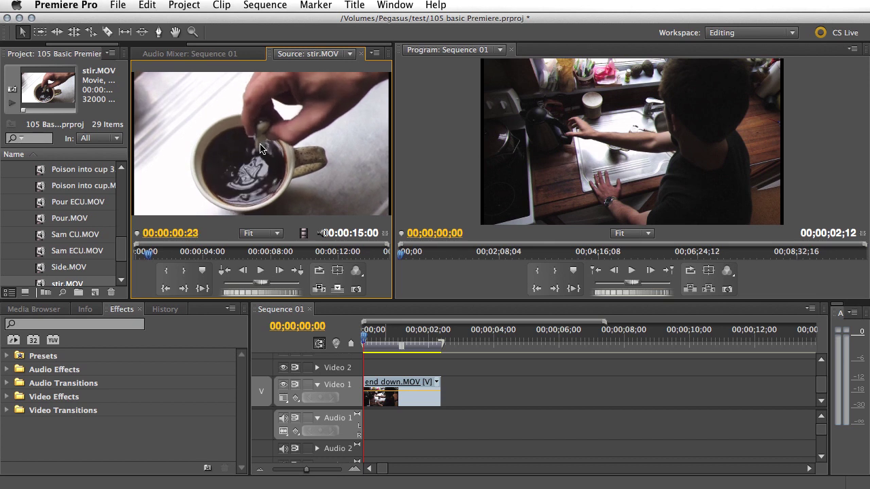
{"action": "key", "text": "Right"}
{"action": "key", "text": "Right"}
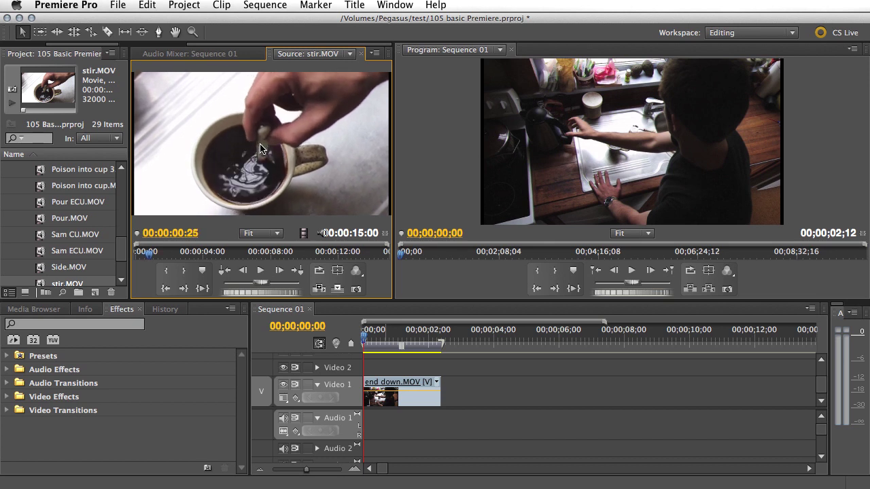
{"action": "key", "text": "Left"}
{"action": "key", "text": "Left"}
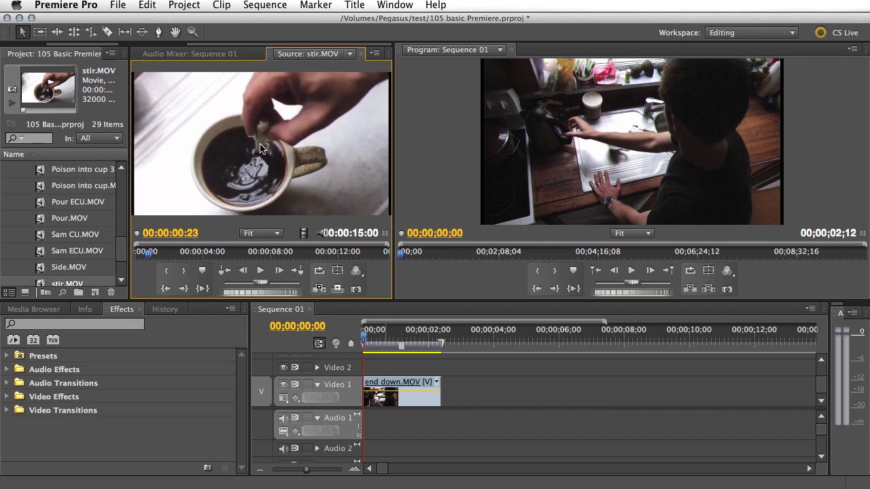
- Find where the spoon lifts out and set the Out point at 00:00:04:26
{"action": "key", "text": "space"}
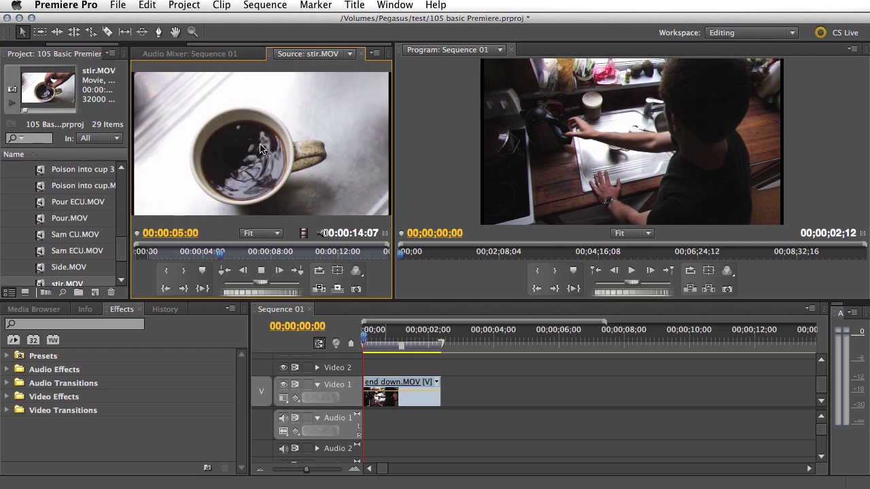
{"action": "key", "text": "space"}
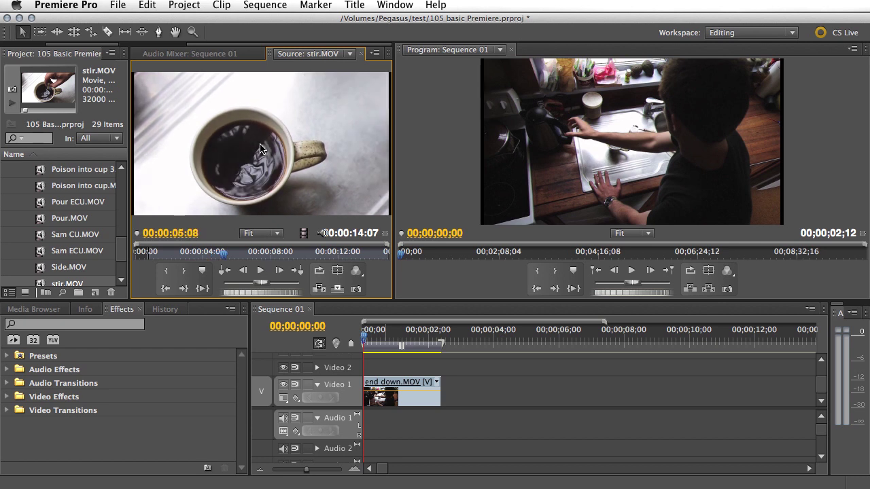
{"action": "key", "text": "Left"}
{"action": "key", "text": "Left"}
{"action": "key", "text": "Left"}
{"action": "key", "text": "Left"}
{"action": "key", "text": "Left"}
{"action": "key", "text": "Left"}
{"action": "key", "text": "Left"}
{"action": "key", "text": "Left"}
{"action": "key", "text": "Left"}
{"action": "key", "text": "Left"}
{"action": "key", "text": "Left"}
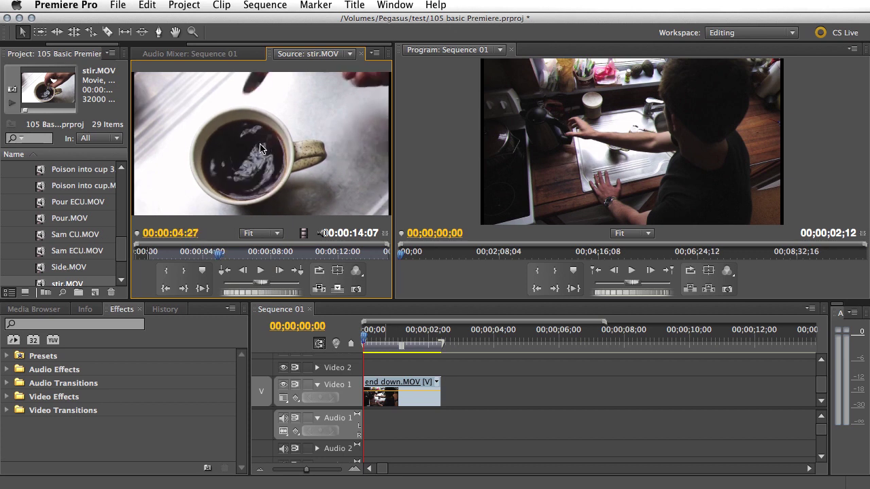
{"action": "key", "text": "Left"}
{"action": "key", "text": "Left"}
{"action": "key", "text": "Right"}
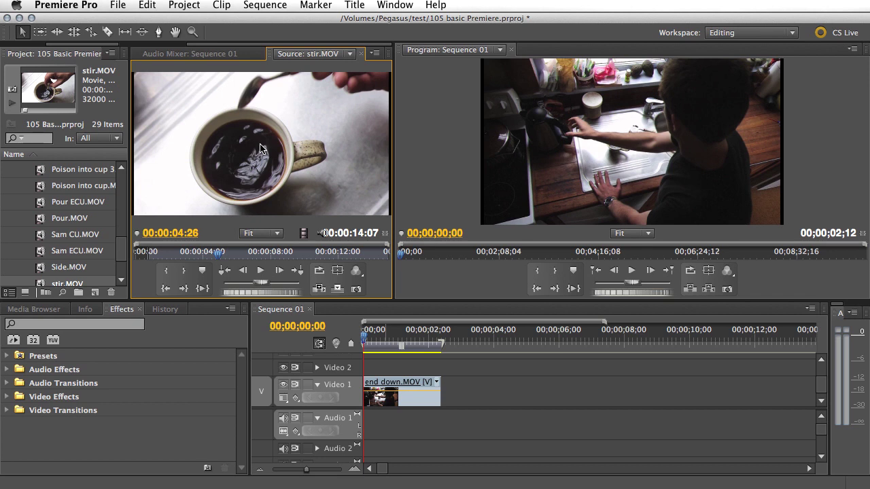
{"action": "key", "text": "o"}
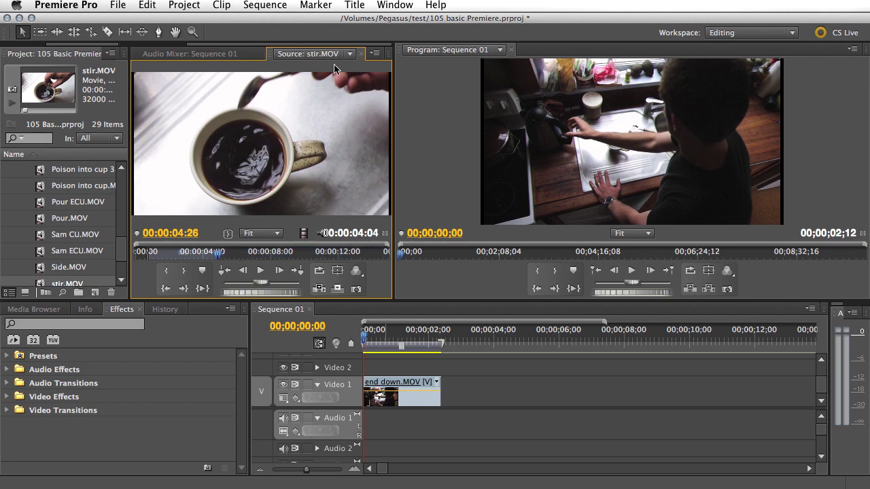
- Place the trimmed stir.MOV after end down.MOV on Video 1 and play the cut
{"action": "left_click_drag", "start_coordinate": [378, 225], "coordinate": [449, 407]}
{"action": "left_click", "coordinate": [391, 348]}
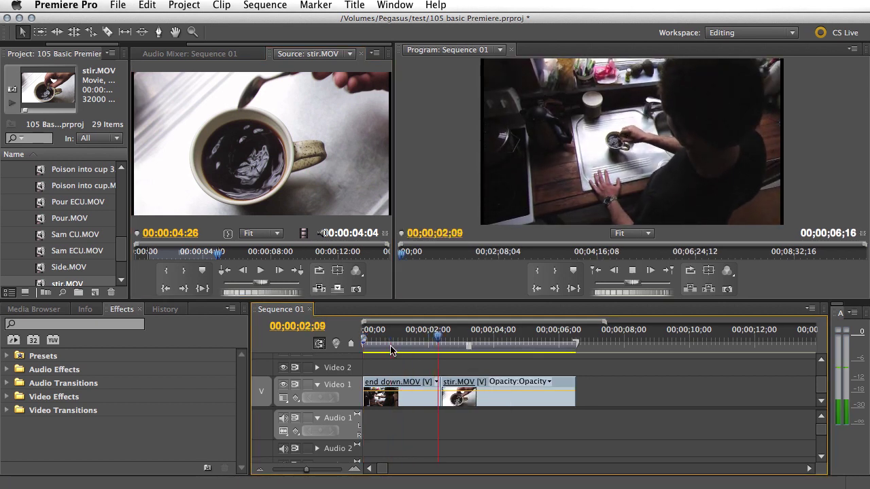
{"action": "key", "text": "space"}
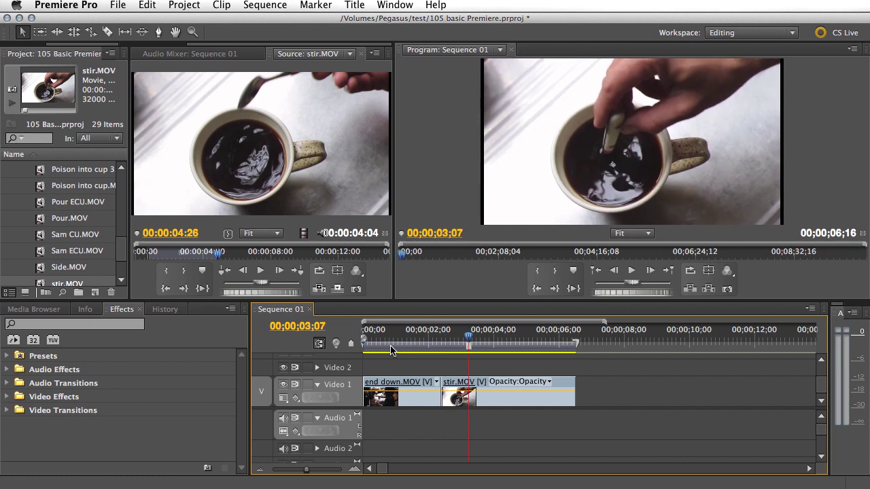
{"action": "left_click", "coordinate": [448, 345]}
- Step frame by frame across the cut, comparing the last wide frame with the first close-up
{"action": "key", "text": "Left"}
{"action": "key", "text": "Left"}
{"action": "key", "text": "Left"}
{"action": "key", "text": "Left"}
{"action": "key", "text": "Left"}
{"action": "key", "text": "Left"}
{"action": "key", "text": "Left"}
{"action": "key", "text": "Left"}
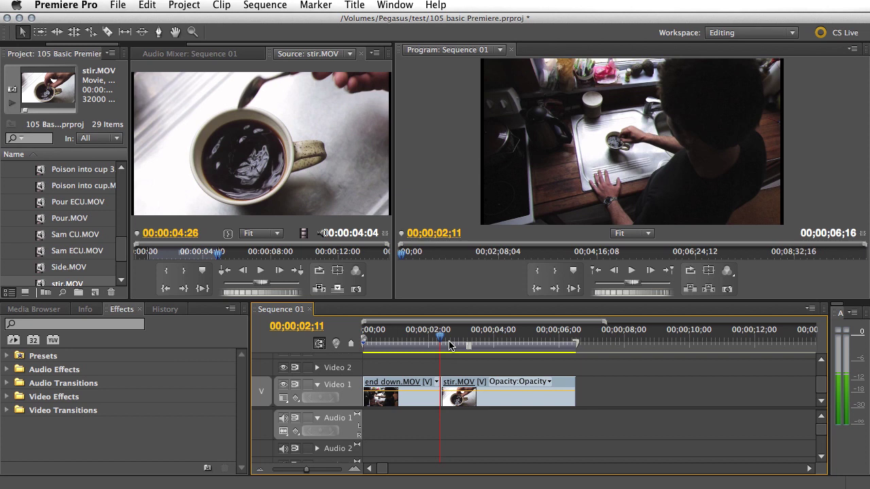
{"action": "key", "text": "Right"}
{"action": "key", "text": "Left"}
{"action": "key", "text": "Left"}
{"action": "key", "text": "Left"}
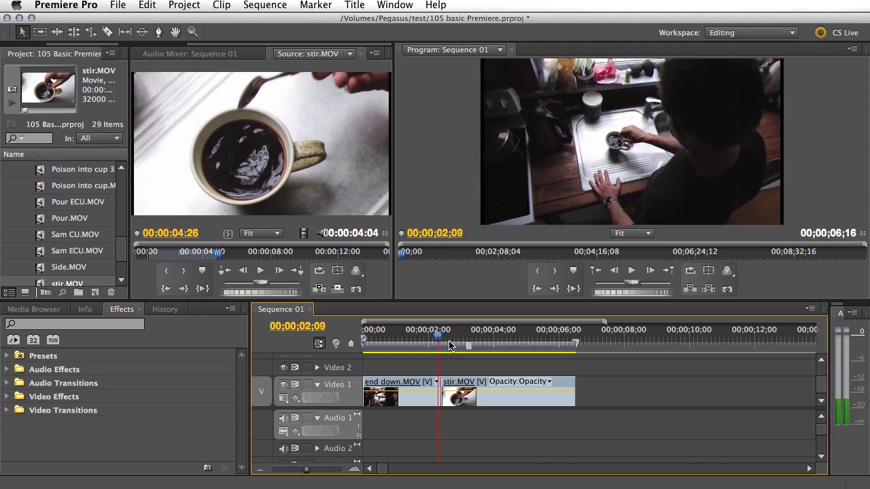
{"action": "key", "text": "Right"}
{"action": "key", "text": "Right"}
{"action": "key", "text": "Right"}
{"action": "key", "text": "Right"}
{"action": "key", "text": "Right"}
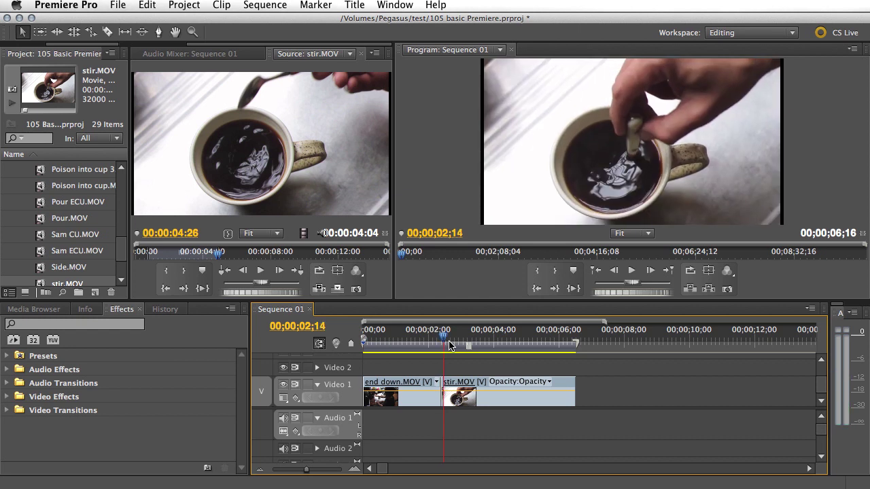
{"action": "key", "text": "Left"}
{"action": "key", "text": "Left"}
{"action": "key", "text": "Left"}
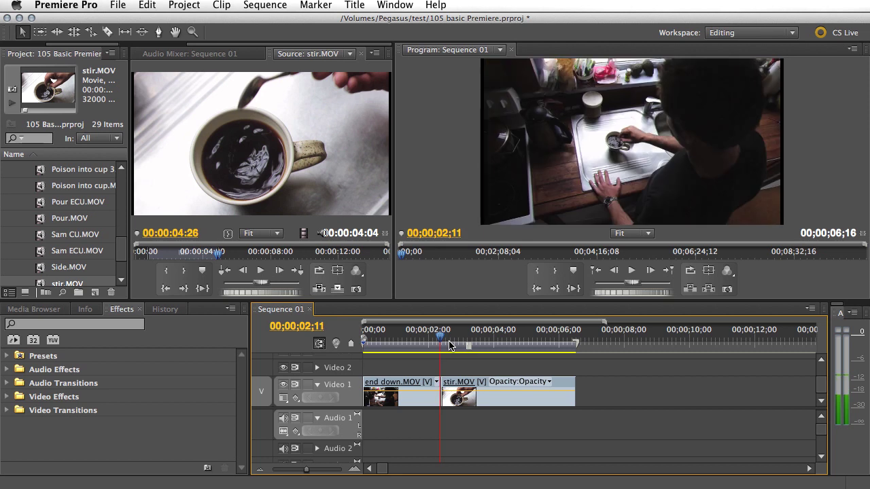
{"action": "key", "text": "Left"}
{"action": "key", "text": "Left"}
{"action": "key", "text": "Left"}
{"action": "key", "text": "Left"}
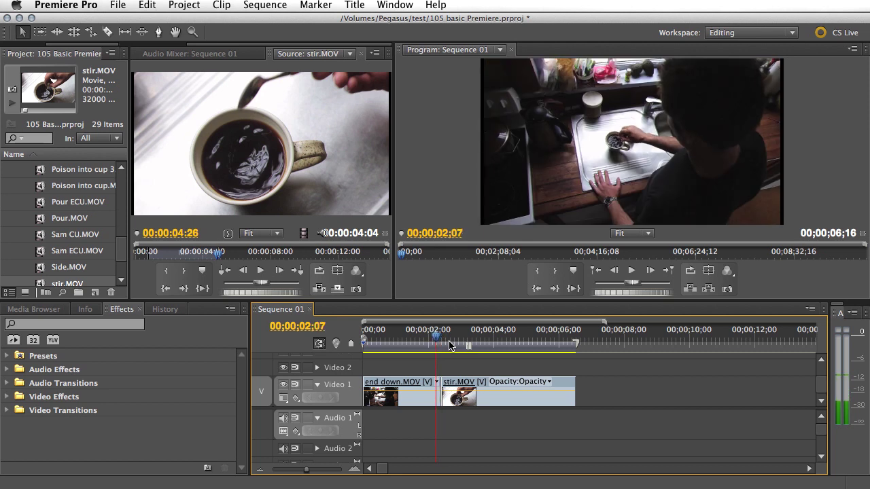
{"action": "key", "text": "Right"}
{"action": "key", "text": "Right"}
{"action": "key", "text": "Right"}
{"action": "key", "text": "Right"}
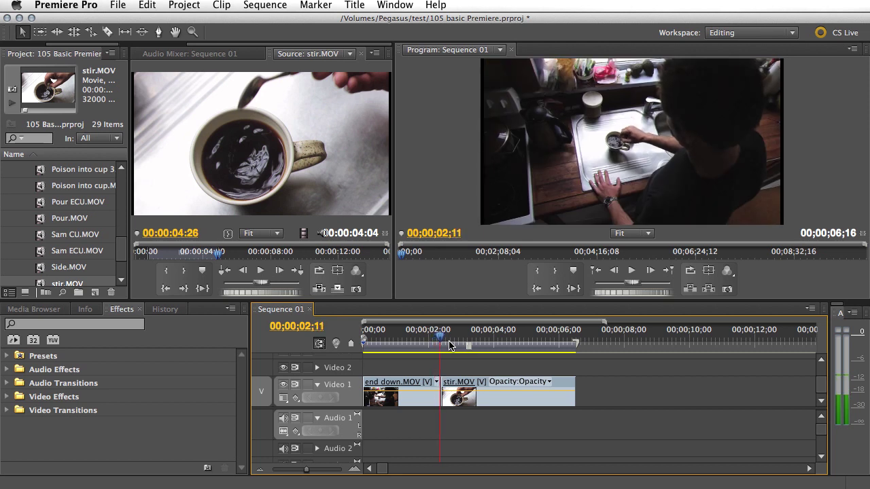
{"action": "key", "text": "Right"}
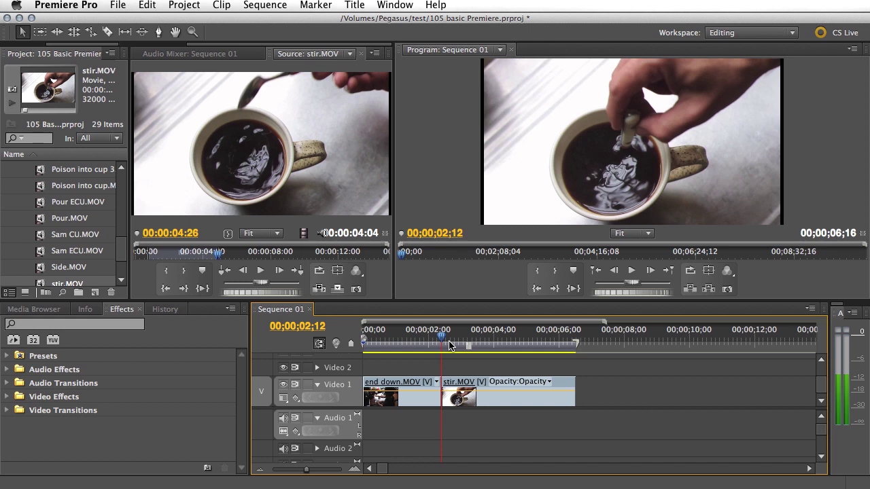
{"action": "key", "text": "Right"}
{"action": "key", "text": "Right"}
{"action": "key", "text": "Right"}
{"action": "key", "text": "Right"}
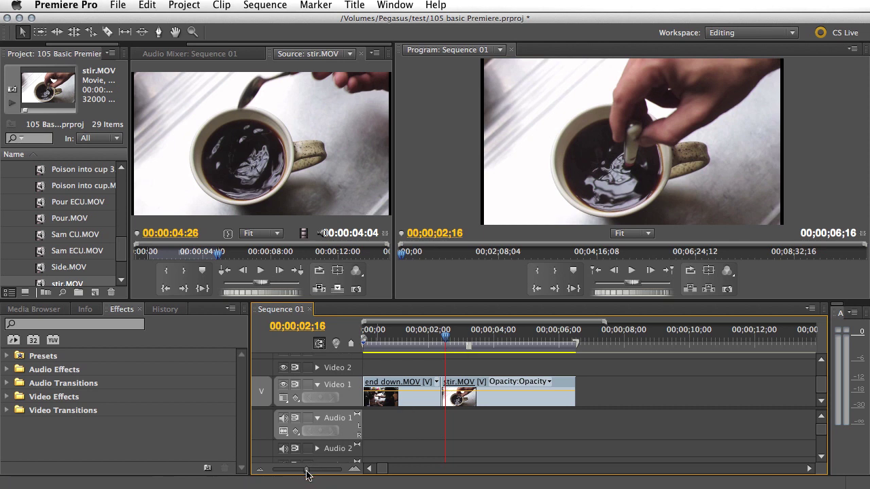
- Trim a few frames off stir.MOV's start and shift it four frames earlier
{"action": "left_click_drag", "start_coordinate": [306, 474], "coordinate": [316, 469]}
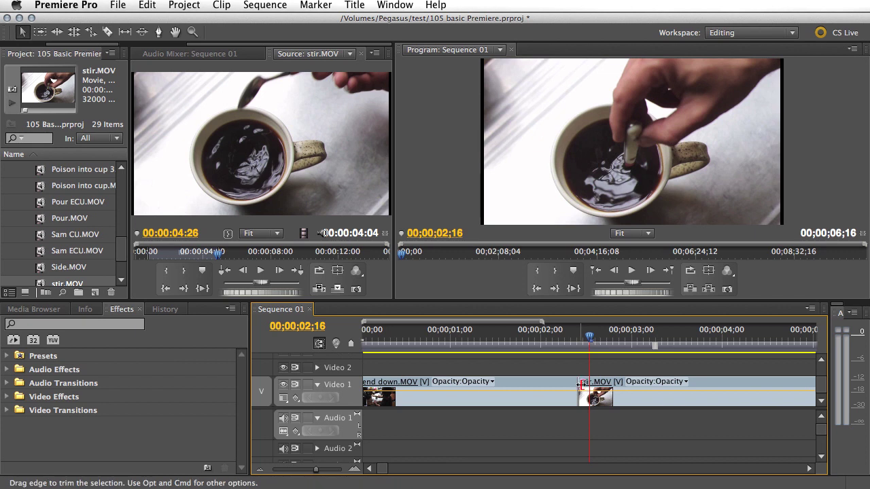
{"action": "left_click_drag", "start_coordinate": [581, 385], "coordinate": [587, 386]}
{"action": "left_click", "coordinate": [586, 384]}
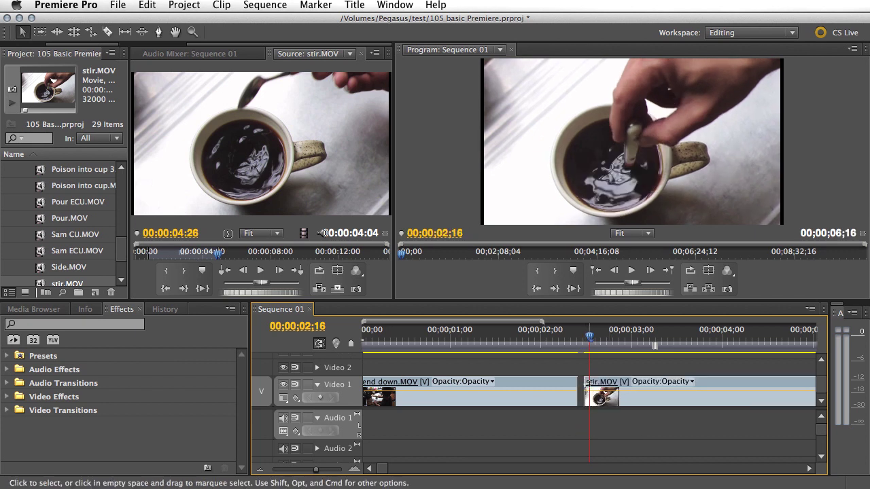
{"action": "left_click_drag", "start_coordinate": [586, 381], "coordinate": [590, 381]}
{"action": "left_click", "coordinate": [644, 384]}
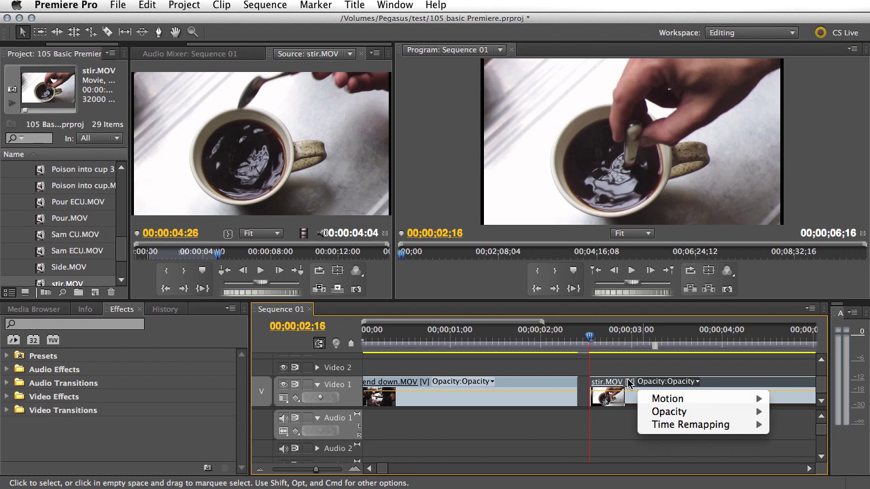
{"action": "left_click", "coordinate": [692, 382]}
{"action": "left_click", "coordinate": [688, 382]}
{"action": "left_click", "coordinate": [675, 384]}
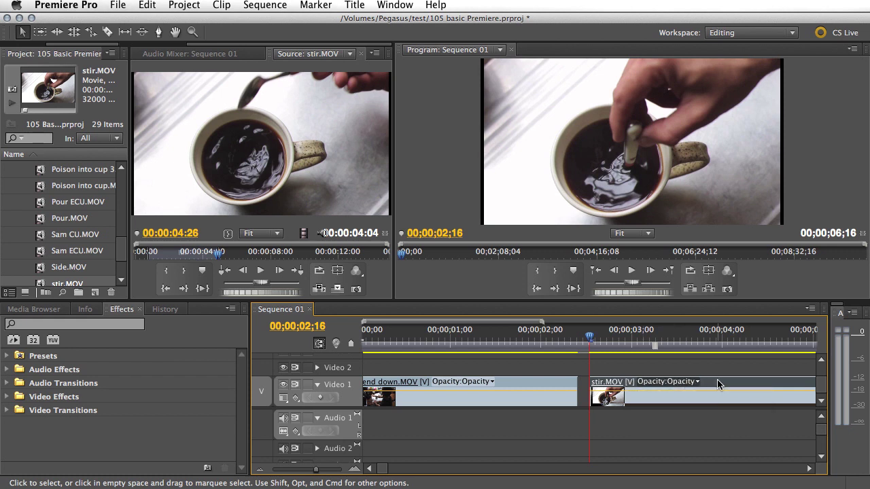
{"action": "left_click_drag", "start_coordinate": [709, 402], "coordinate": [700, 404]}
- Play the cut from 01;26 and from 02;06 to review the match
{"action": "left_click", "coordinate": [530, 342]}
{"action": "key", "text": "space"}
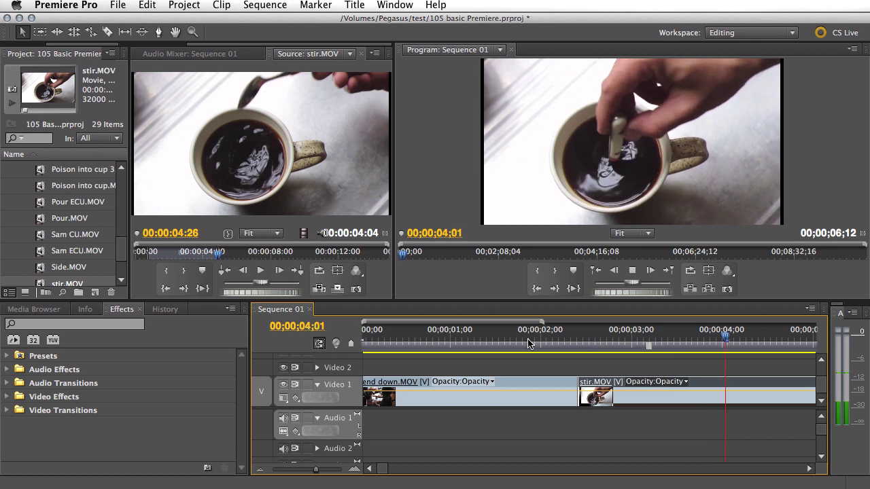
{"action": "key", "text": "space"}
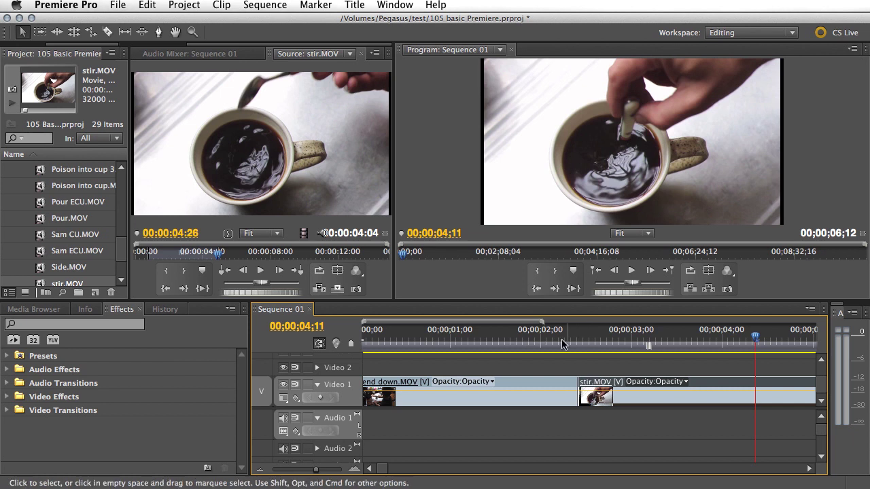
{"action": "left_click", "coordinate": [559, 344]}
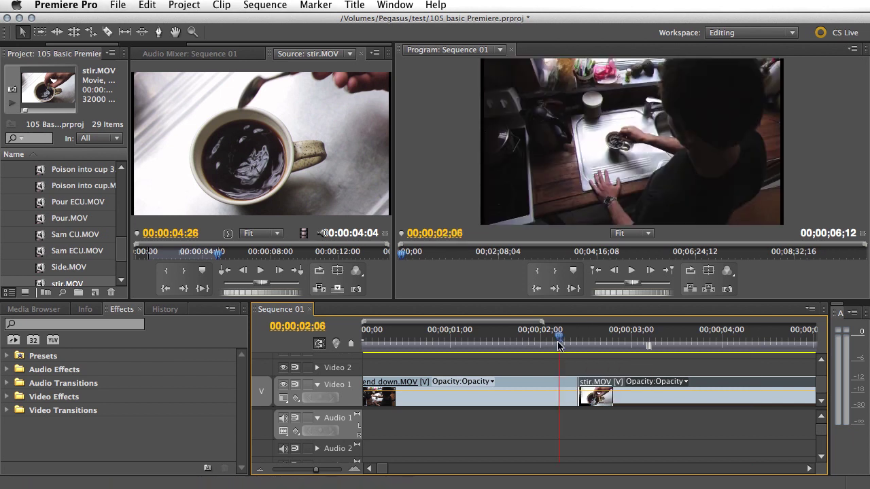
{"action": "key", "text": "space"}
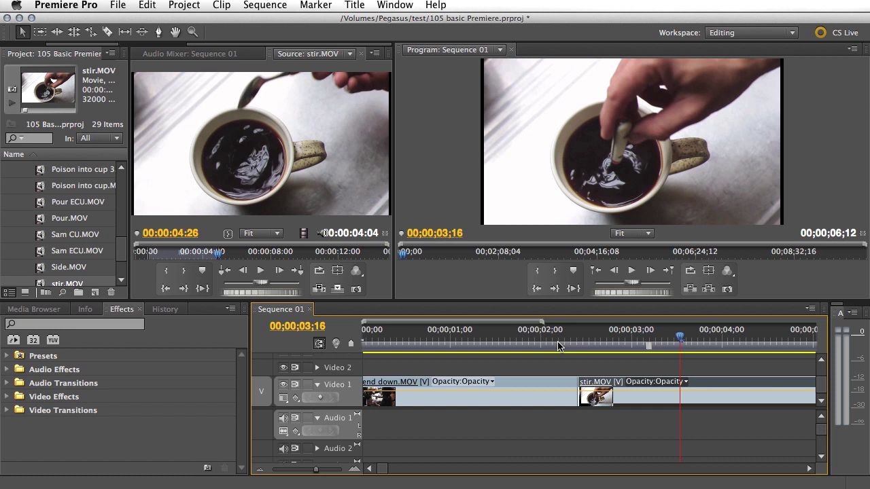
{"action": "key", "text": "k+l"}
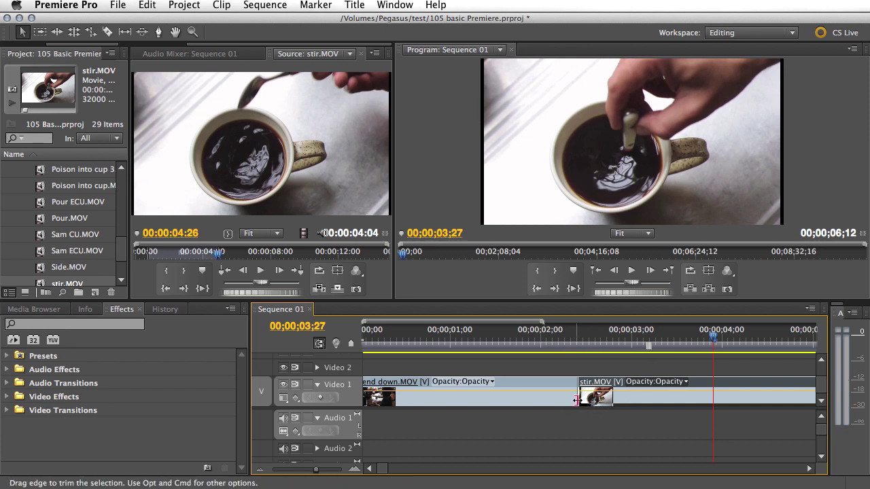
- Trim more off stir.MOV's start, slide it against end down.MOV, and recheck the cut
{"action": "left_click_drag", "start_coordinate": [580, 397], "coordinate": [714, 400]}
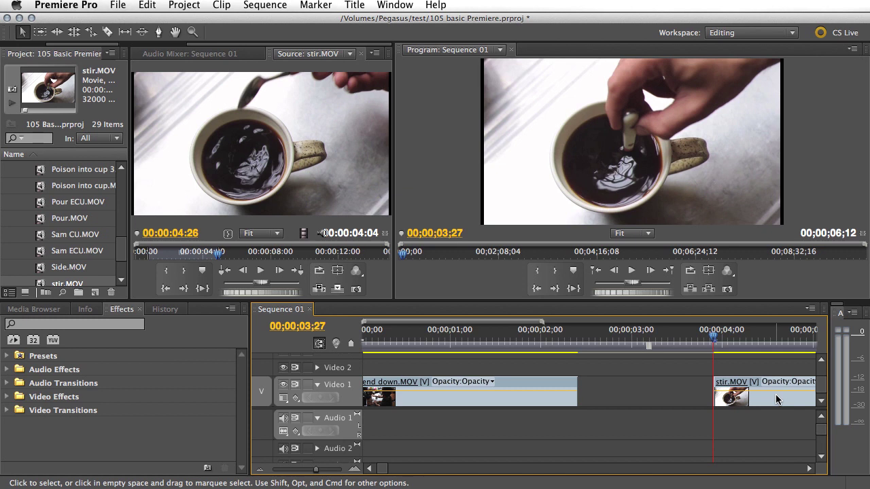
{"action": "left_click_drag", "start_coordinate": [772, 398], "coordinate": [631, 395]}
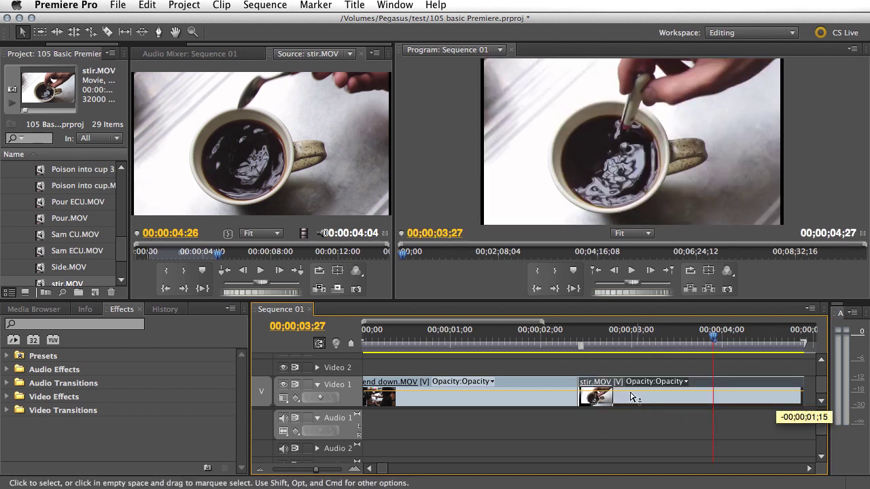
{"action": "left_click", "coordinate": [539, 352]}
{"action": "key", "text": "space"}
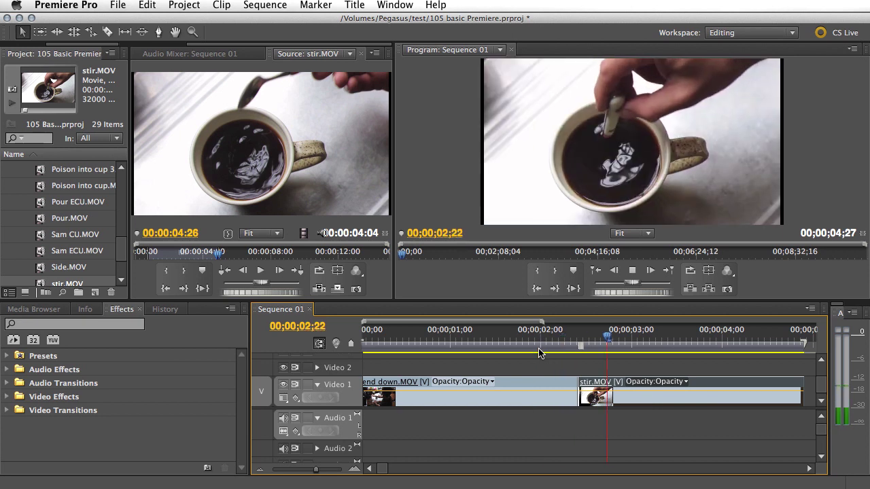
{"action": "key", "text": "space"}
{"action": "left_click", "coordinate": [563, 340]}
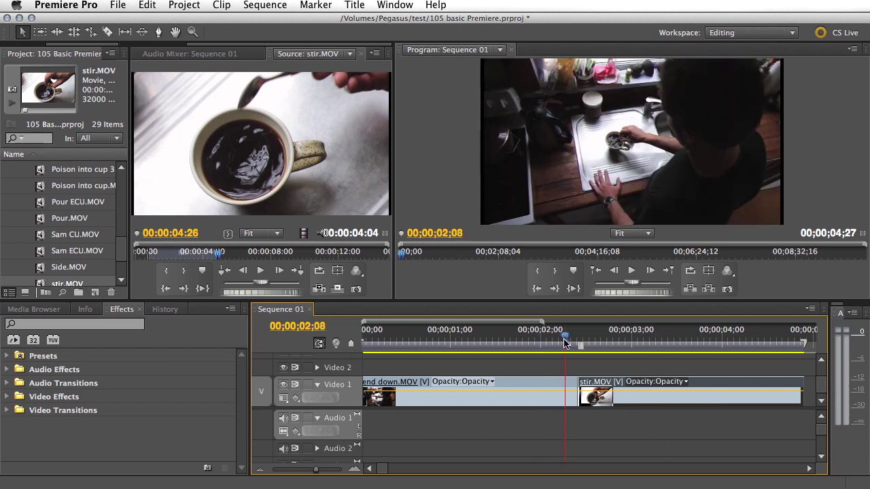
{"action": "key", "text": "space"}
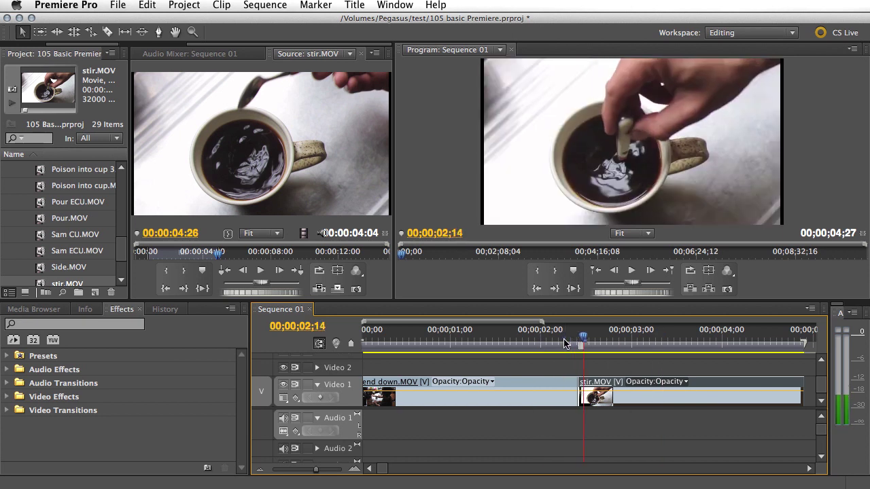
{"action": "key", "text": "Left"}
{"action": "key", "text": "Left"}
{"action": "key", "text": "Left"}
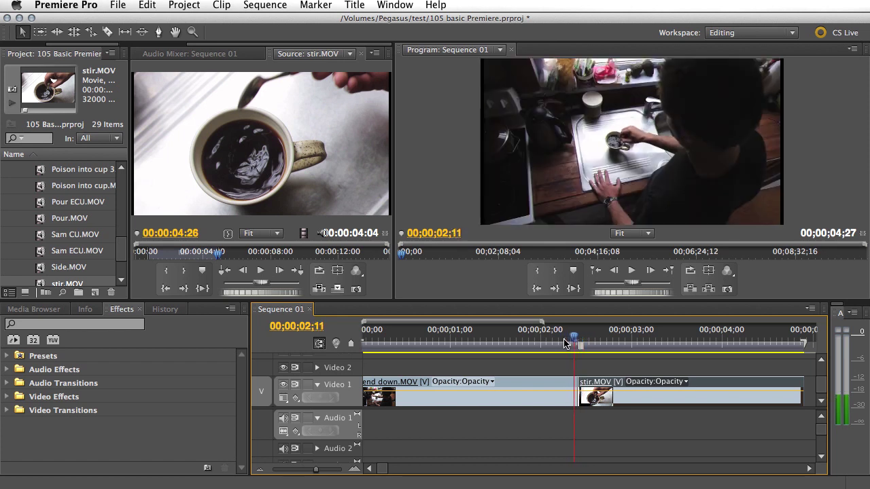
{"action": "key", "text": "Right"}
{"action": "key", "text": "Right"}
{"action": "key", "text": "Right"}
{"action": "key", "text": "Right"}
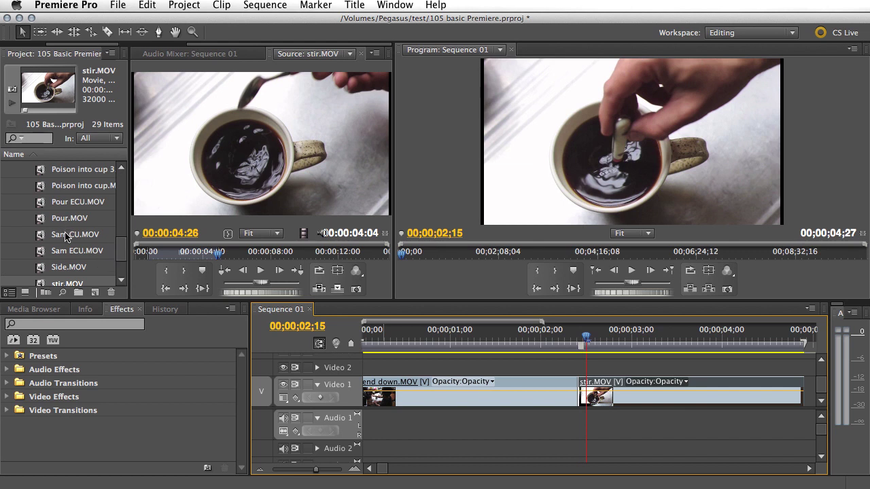
{"action": "scroll", "coordinate": [73, 231], "scroll_direction": "up", "scroll_amount": 6}
{"action": "scroll", "coordinate": [73, 231], "scroll_direction": "up", "scroll_amount": 4}
{"action": "scroll", "coordinate": [73, 231], "scroll_direction": "down", "scroll_amount": 5}
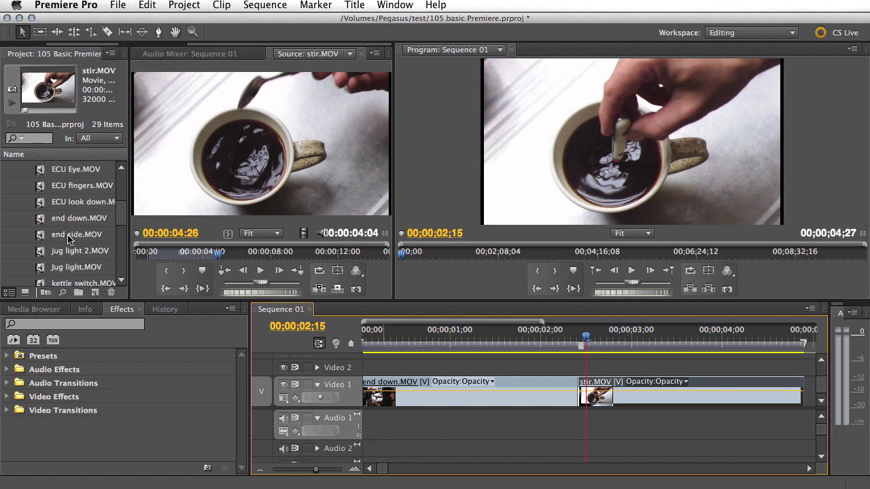
- Select end side.MOV and set its Interpret Footage conform to D1/DV NTSC Widescreen 16:9 (1.2121)
{"action": "left_click", "coordinate": [68, 235]}
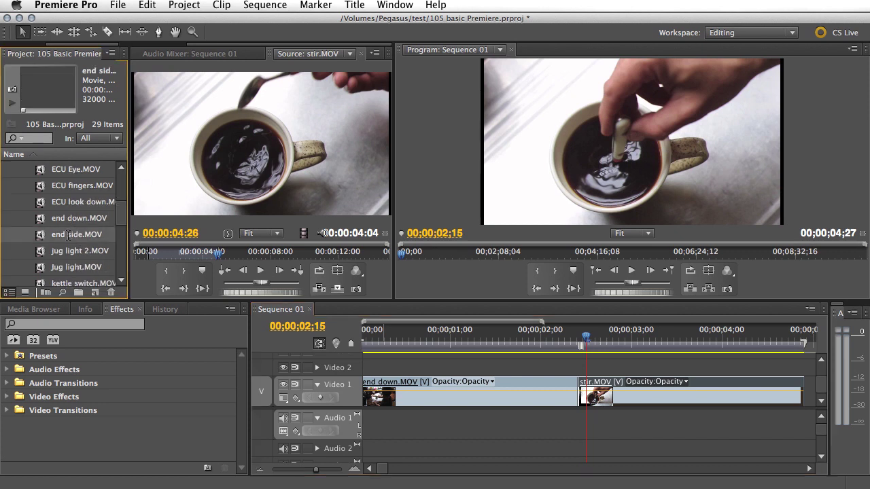
{"action": "right_click", "coordinate": [45, 86]}
{"action": "mouse_move", "coordinate": [81, 171]}
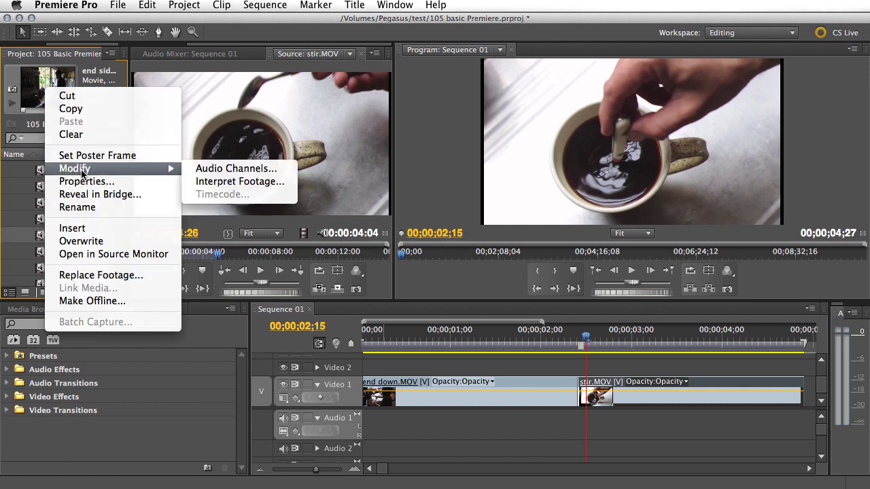
{"action": "left_click", "coordinate": [218, 184]}
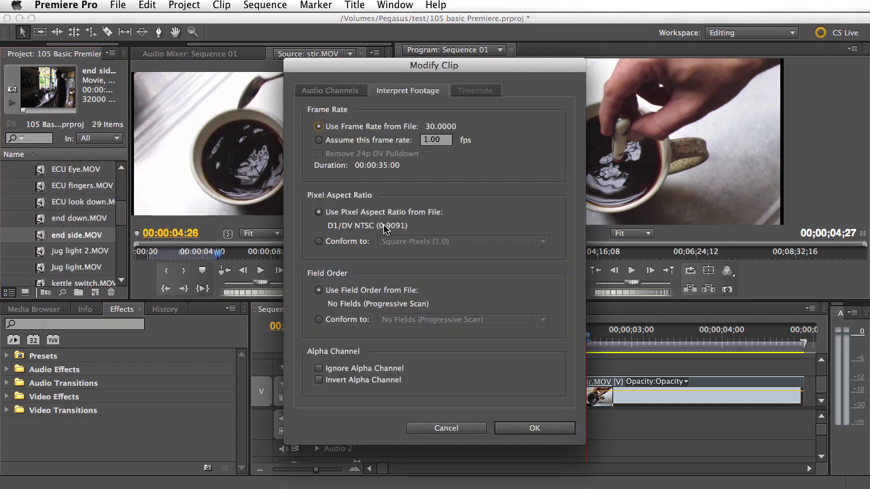
{"action": "left_click", "coordinate": [317, 242]}
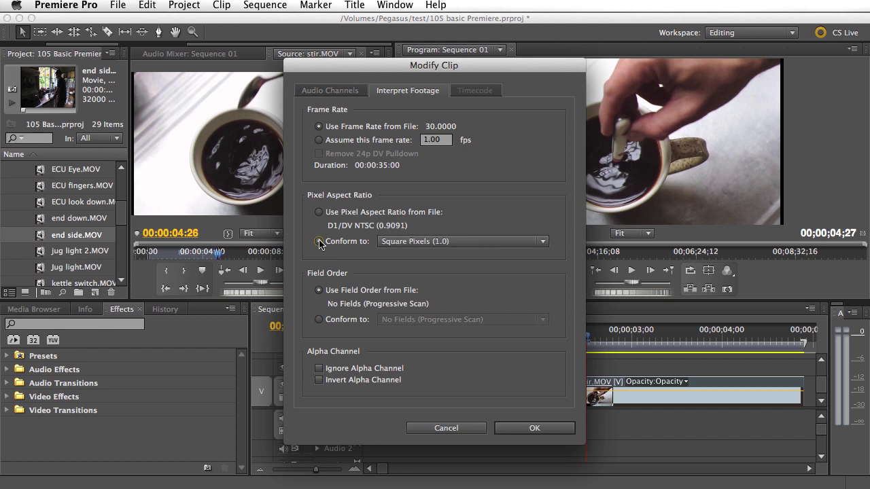
{"action": "left_click", "coordinate": [466, 241]}
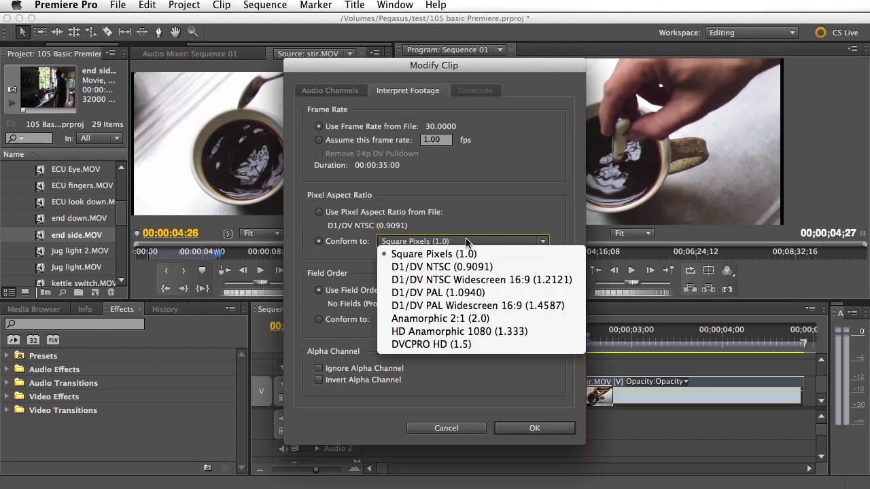
{"action": "left_click", "coordinate": [480, 281]}
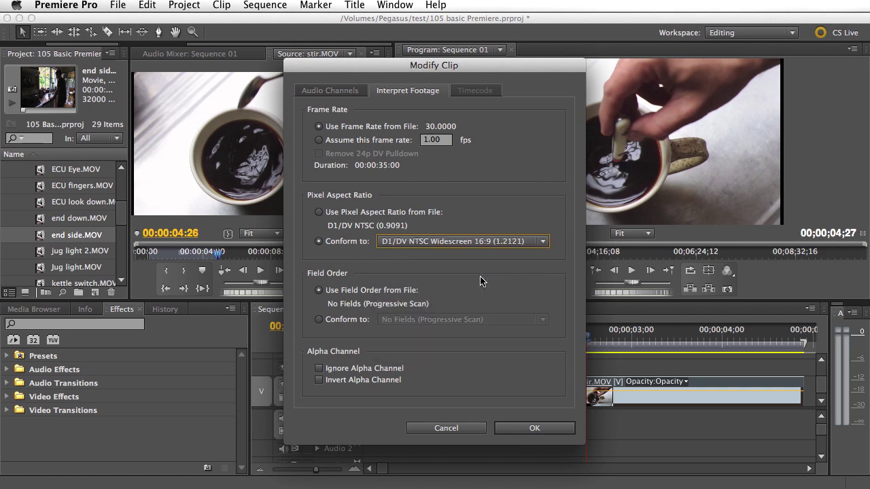
{"action": "left_click", "coordinate": [533, 428]}
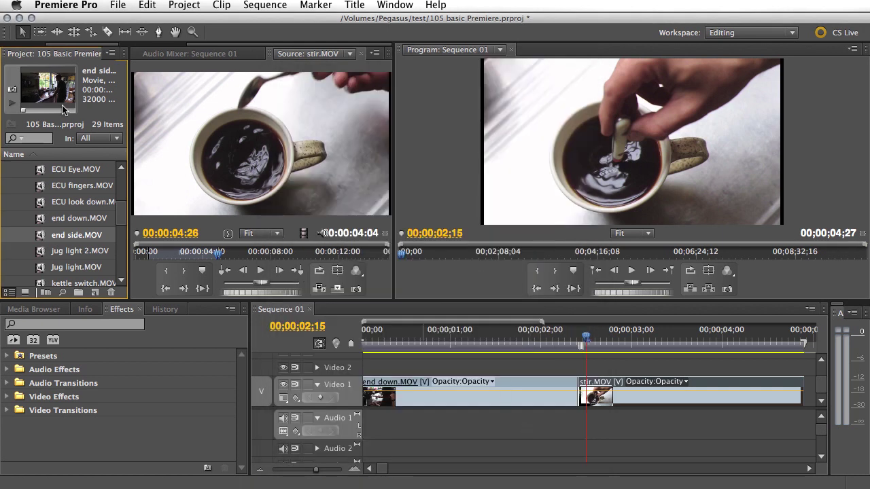
- Load end side.MOV in the Source Monitor and mark 00:00:17:22 to 00:00:21:20, a 3:29 span
{"action": "left_click_drag", "start_coordinate": [55, 96], "coordinate": [304, 161]}
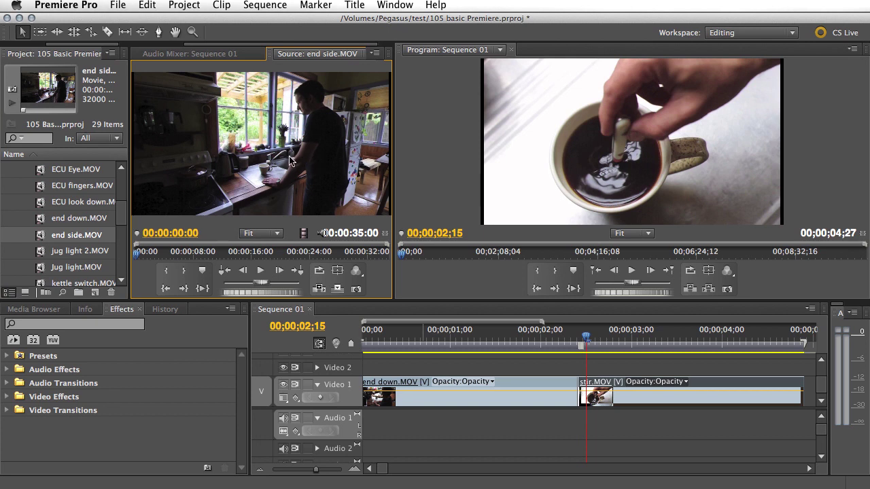
{"action": "key", "text": "space"}
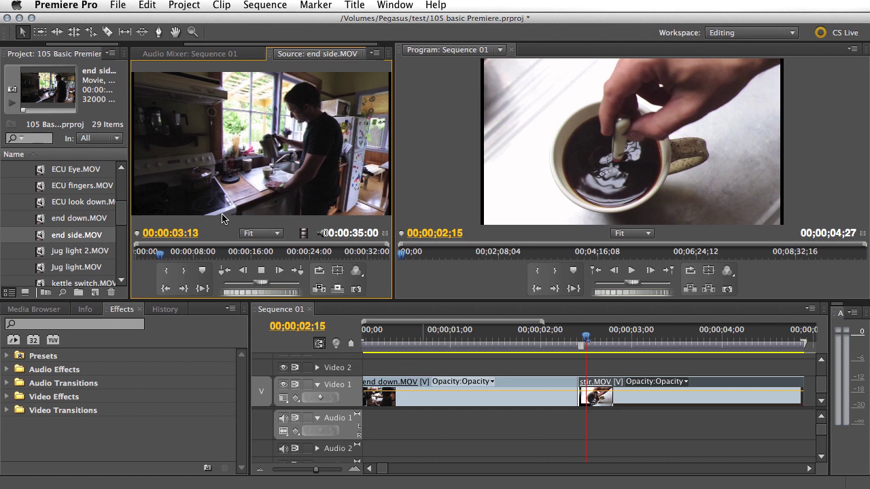
{"action": "left_click", "coordinate": [192, 253]}
{"action": "left_click_drag", "start_coordinate": [193, 256], "coordinate": [265, 263]}
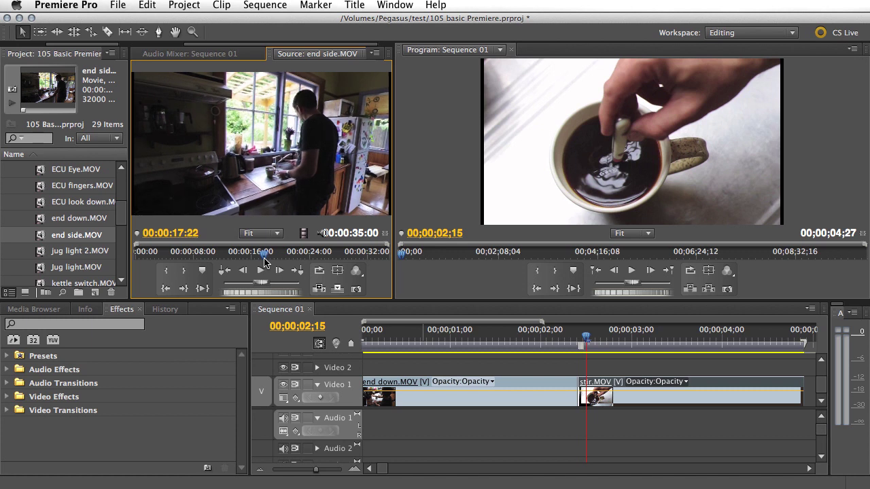
{"action": "key", "text": "o"}
{"action": "key", "text": "space"}
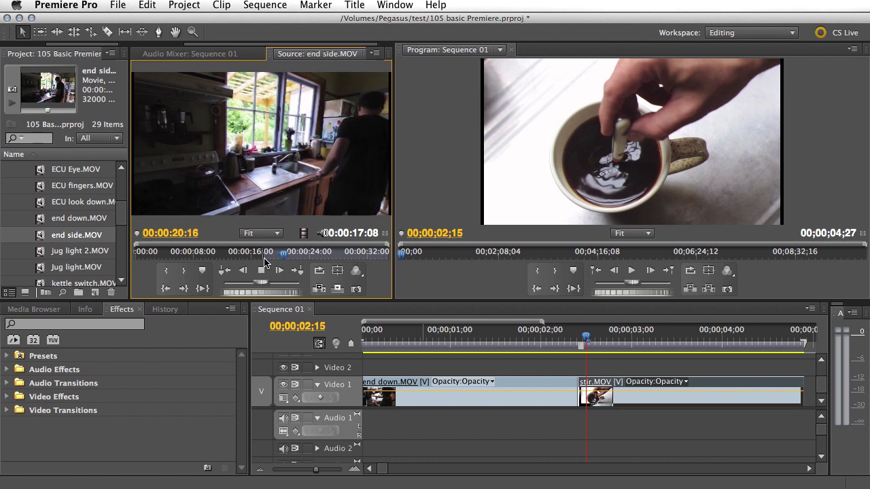
{"action": "key", "text": "space"}
{"action": "key", "text": "o"}
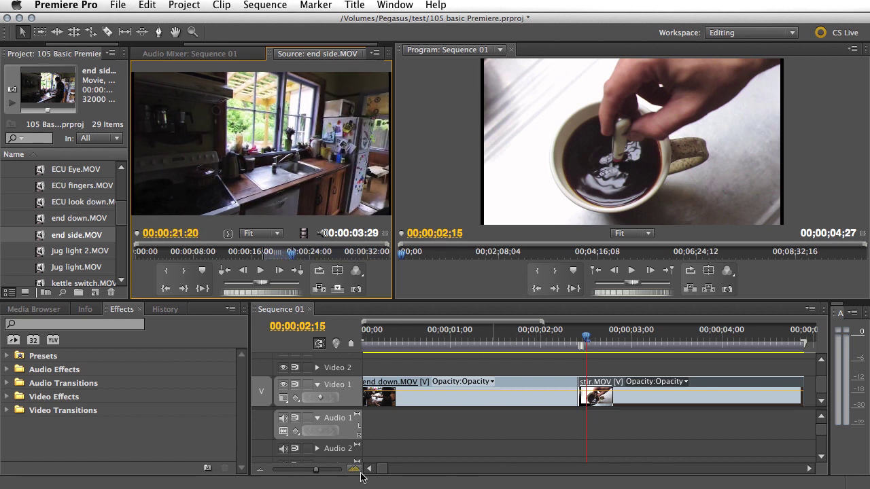
- Drop the marked end side.MOV section onto Video 1 right after stir.MOV
{"action": "mouse_move", "coordinate": [384, 469]}
{"action": "left_mouse_down"}
{"action": "mouse_move", "coordinate": [400, 470]}
{"action": "mouse_move", "coordinate": [385, 475]}
{"action": "left_mouse_up"}
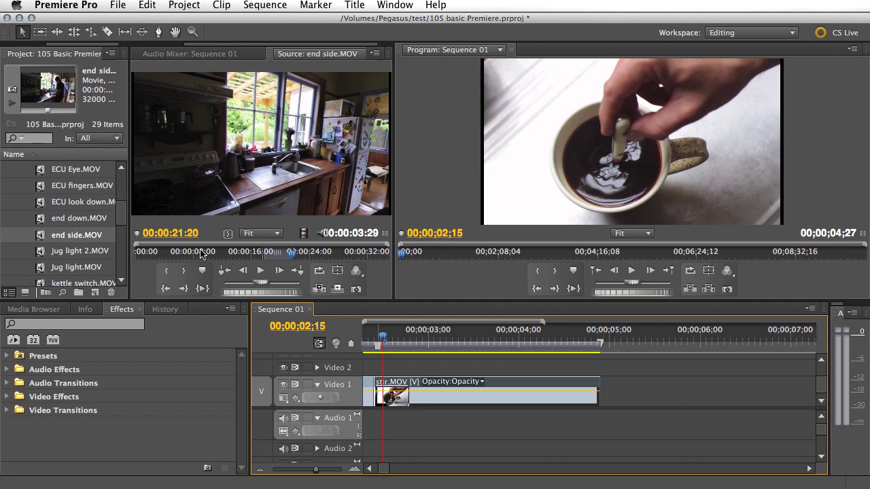
{"action": "left_click_drag", "start_coordinate": [228, 138], "coordinate": [604, 387]}
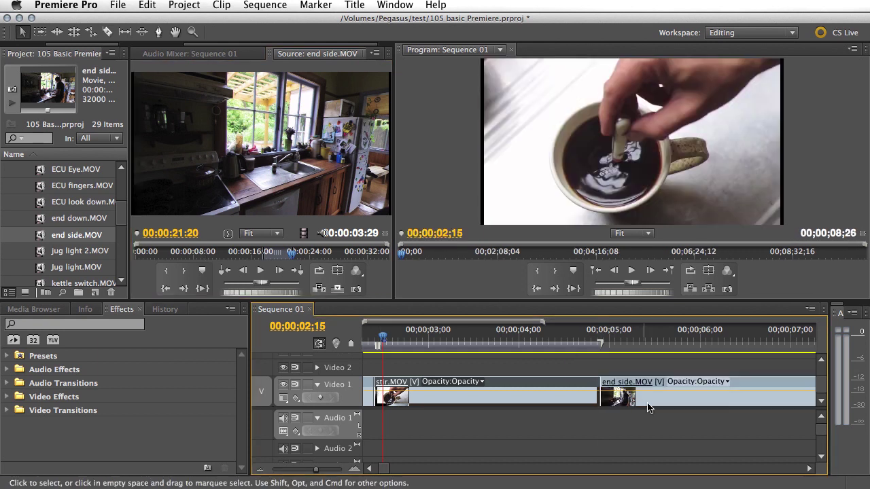
{"action": "left_click", "coordinate": [573, 350]}
- Play across the new cut and step frame by frame to the first end side frame
{"action": "key", "text": "space"}
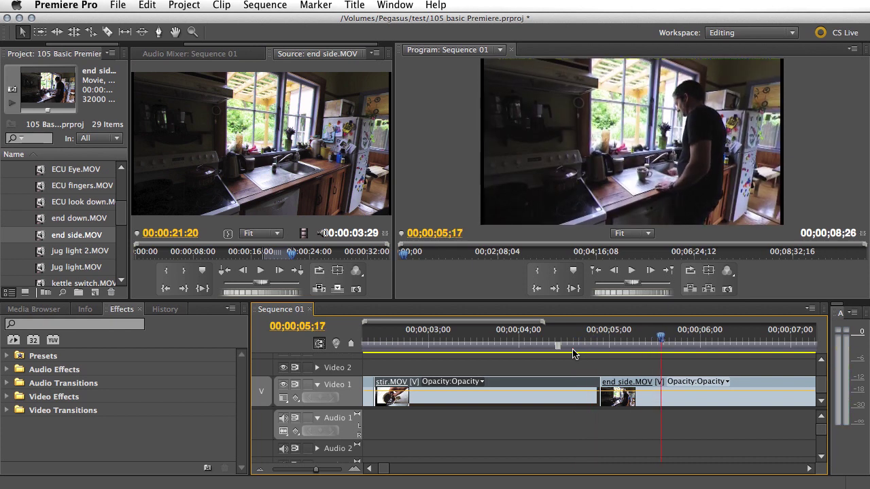
{"action": "key", "text": "Left"}
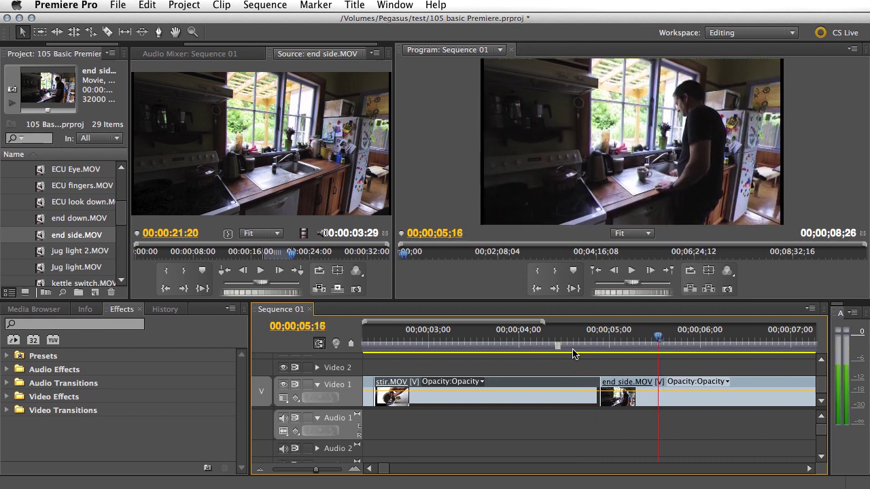
{"action": "scroll", "coordinate": [573, 352], "scroll_direction": "up", "scroll_amount": 5}
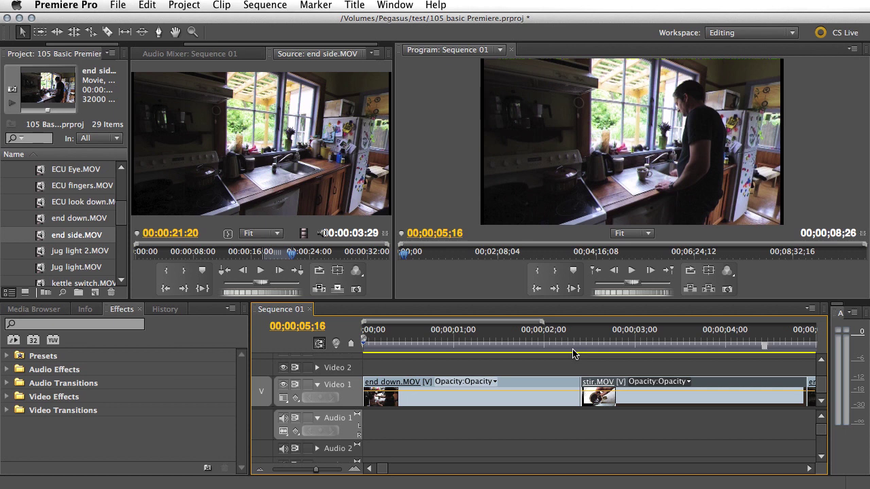
{"action": "scroll", "coordinate": [573, 352], "scroll_direction": "down", "scroll_amount": 5}
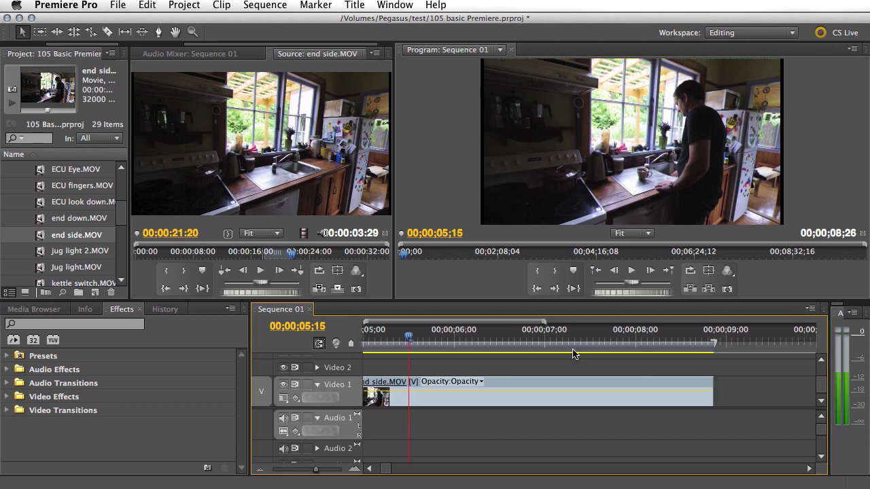
{"action": "key", "text": "Left"}
{"action": "key", "text": "Left"}
{"action": "key", "text": "Left"}
{"action": "key", "text": "Left"}
{"action": "key", "text": "Left"}
{"action": "key", "text": "Left"}
{"action": "key", "text": "Left"}
{"action": "key", "text": "Left"}
{"action": "key", "text": "Left"}
{"action": "key", "text": "Left"}
{"action": "key", "text": "Left"}
{"action": "key", "text": "Left"}
{"action": "key", "text": "Left"}
{"action": "key", "text": "Left"}
{"action": "key", "text": "Left"}
{"action": "key", "text": "Left"}
{"action": "key", "text": "Left"}
{"action": "key", "text": "Left"}
{"action": "key", "text": "Left"}
{"action": "key", "text": "Left"}
{"action": "key", "text": "Left"}
{"action": "key", "text": "Left"}
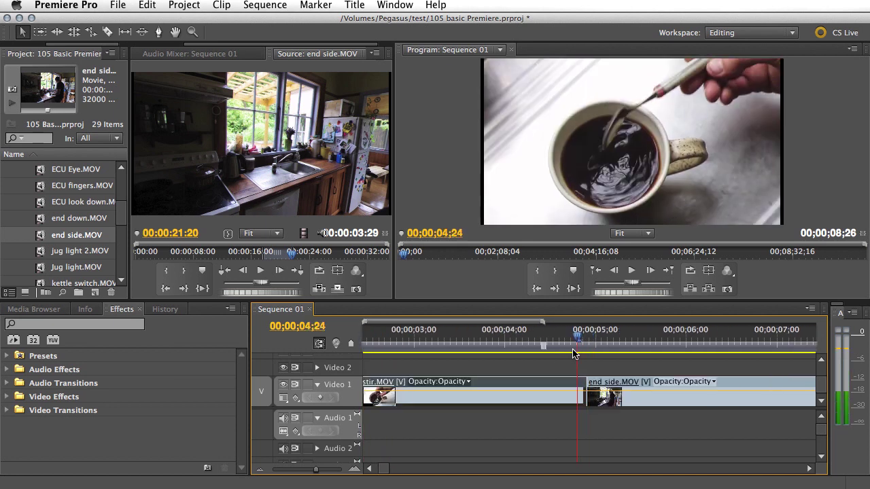
{"action": "key", "text": "Right"}
{"action": "key", "text": "Right"}
{"action": "key", "text": "Right"}
{"action": "key", "text": "Right"}
{"action": "key", "text": "Left"}
{"action": "key", "text": "Left"}
{"action": "key", "text": "Left"}
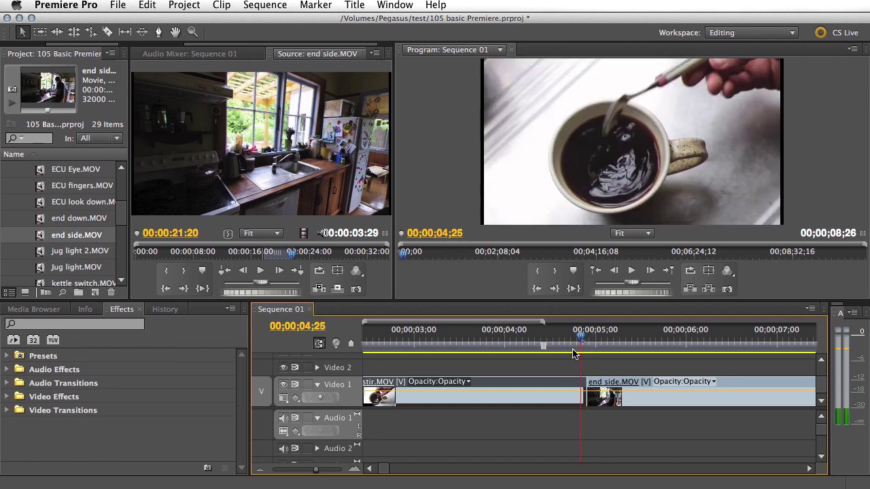
{"action": "key", "text": "Right"}
{"action": "key", "text": "Right"}
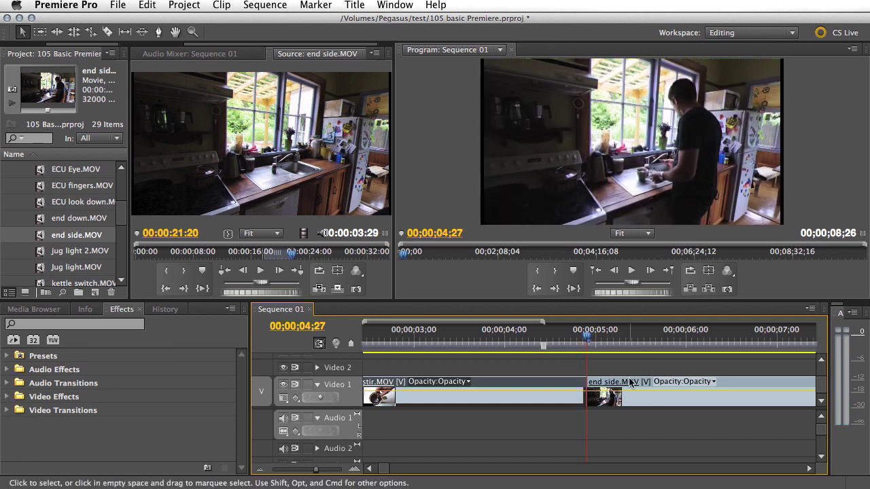
- Shift end side.MOV 13 frames later, trim frames off its start, and butt it back against stir.MOV
{"action": "left_click_drag", "start_coordinate": [632, 401], "coordinate": [587, 386]}
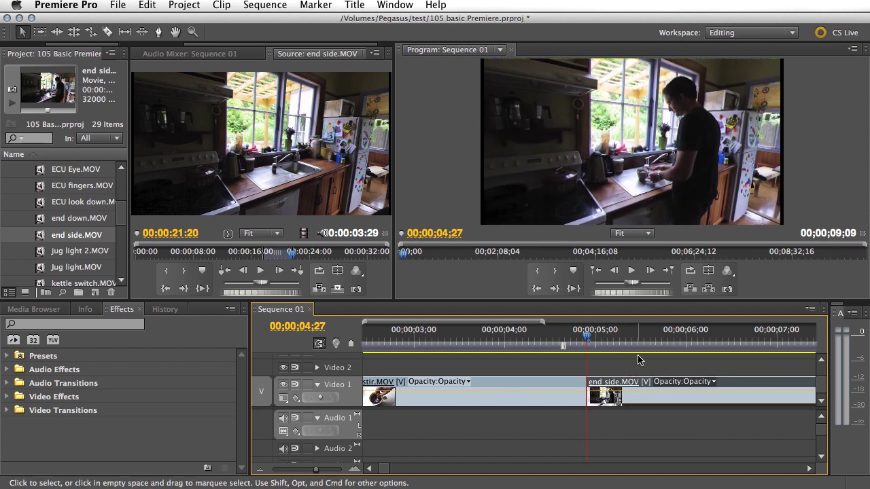
{"action": "key", "text": "space"}
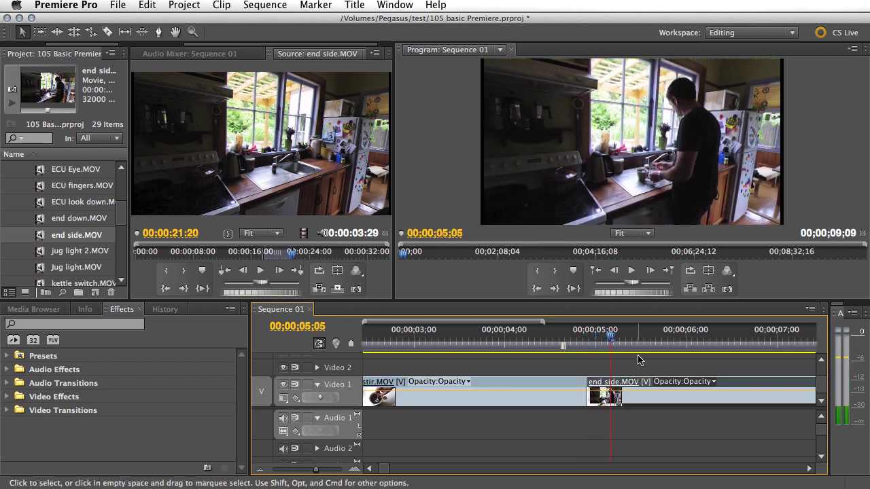
{"action": "key", "text": "Left"}
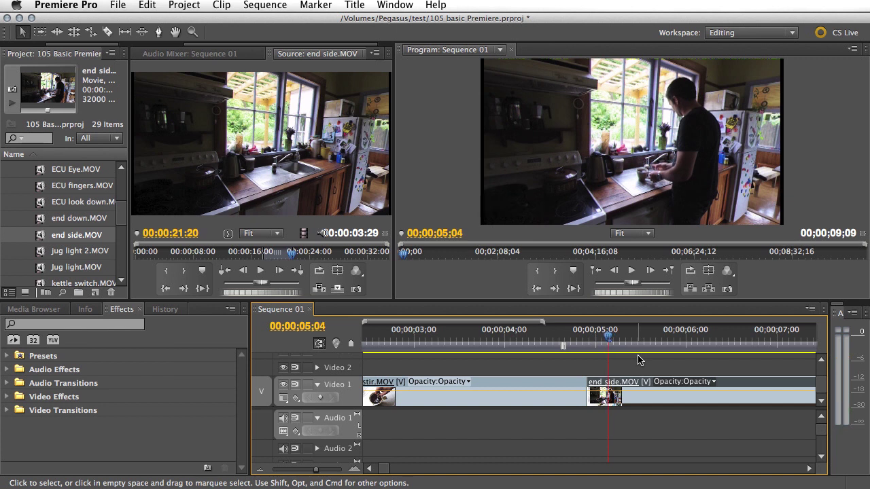
{"action": "left_click_drag", "start_coordinate": [588, 385], "coordinate": [611, 385]}
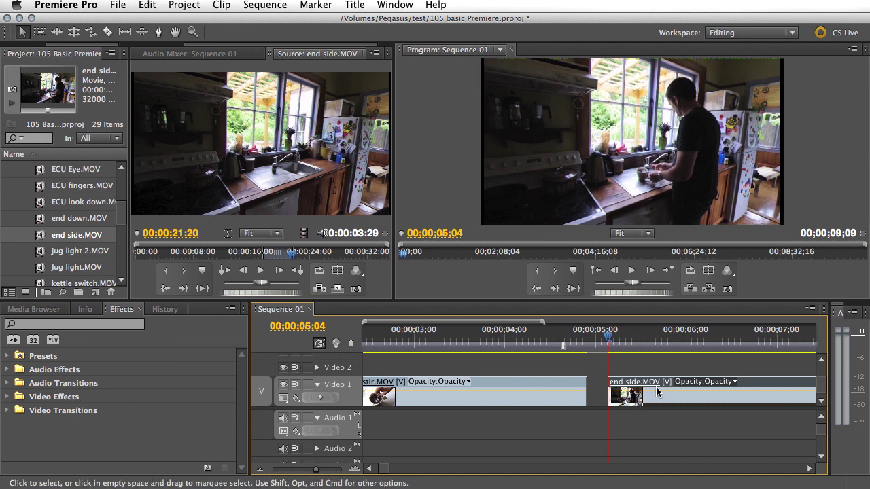
{"action": "mouse_move", "coordinate": [657, 394]}
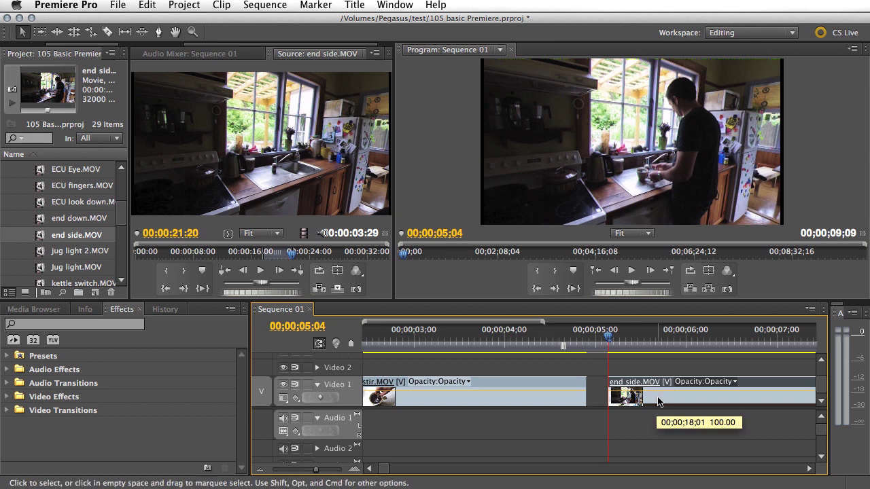
{"action": "left_click_drag", "start_coordinate": [658, 401], "coordinate": [636, 401]}
{"action": "key", "text": "shift+k"}
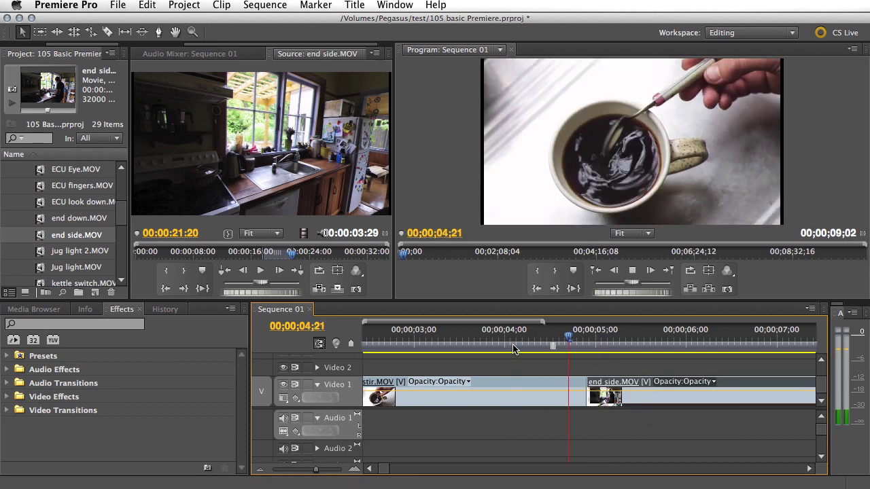
{"action": "key", "text": "space"}
{"action": "key", "text": "shift+k"}
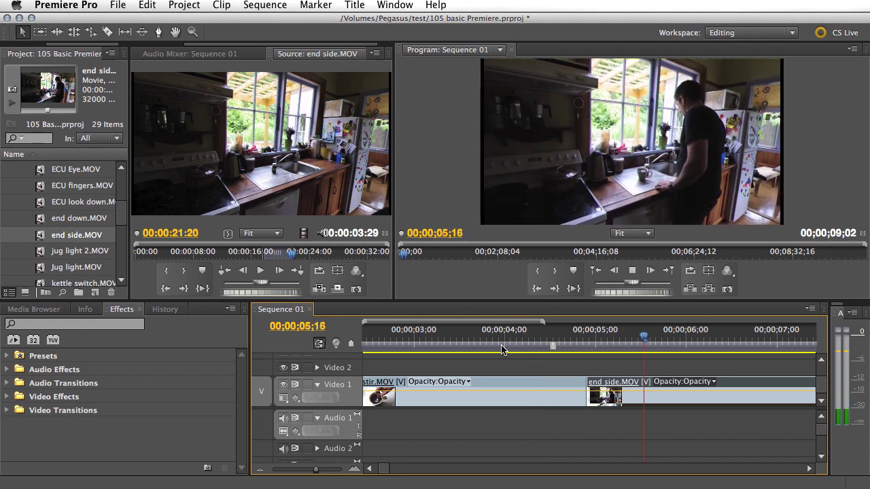
{"action": "key", "text": "space"}
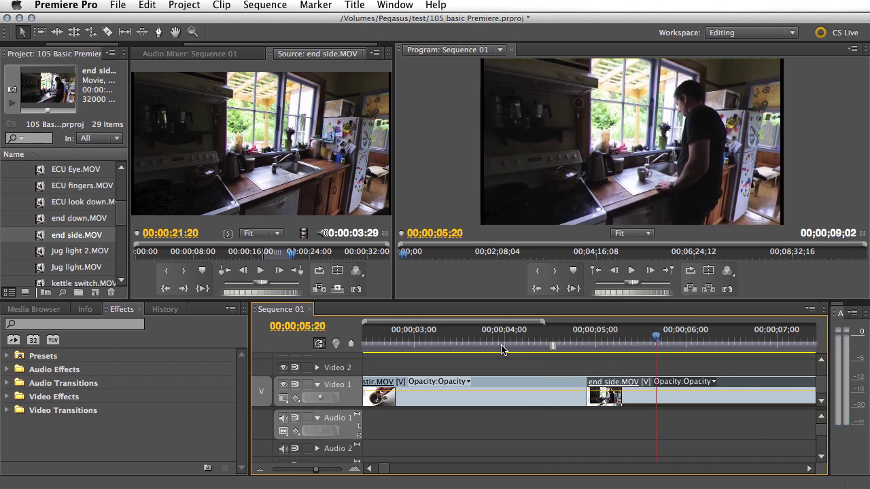
{"action": "key", "text": "Left"}
{"action": "key", "text": "Left"}
{"action": "key", "text": "Left"}
{"action": "key", "text": "Left"}
{"action": "key", "text": "Left"}
{"action": "key", "text": "Left"}
{"action": "key", "text": "Left"}
{"action": "key", "text": "Left"}
{"action": "key", "text": "Left"}
{"action": "key", "text": "Left"}
{"action": "key", "text": "Left"}
{"action": "key", "text": "Left"}
{"action": "key", "text": "Left"}
{"action": "key", "text": "Left"}
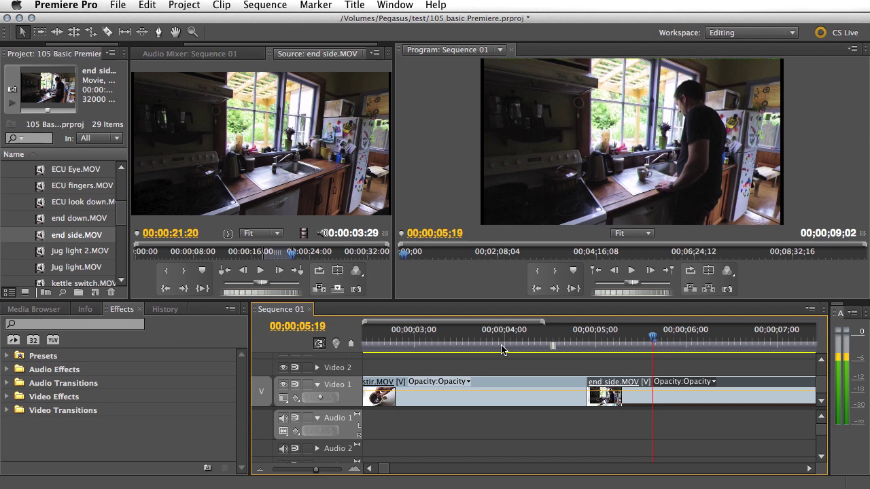
{"action": "key", "text": "Left"}
{"action": "key", "text": "Left"}
{"action": "key", "text": "Left"}
{"action": "key", "text": "Left"}
{"action": "key", "text": "Left"}
{"action": "key", "text": "Left"}
{"action": "key", "text": "Left"}
{"action": "key", "text": "Left"}
{"action": "key", "text": "Left"}
{"action": "key", "text": "Left"}
{"action": "key", "text": "Left"}
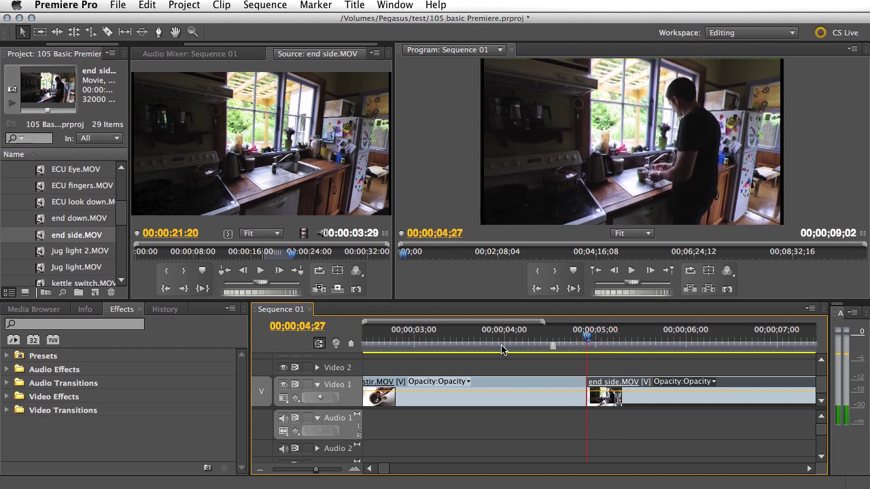
{"action": "key", "text": "Right"}
{"action": "key", "text": "Right"}
{"action": "key", "text": "Right"}
{"action": "key", "text": "Right"}
{"action": "key", "text": "Right"}
{"action": "key", "text": "Left"}
{"action": "key", "text": "Left"}
{"action": "key", "text": "Left"}
{"action": "key", "text": "Left"}
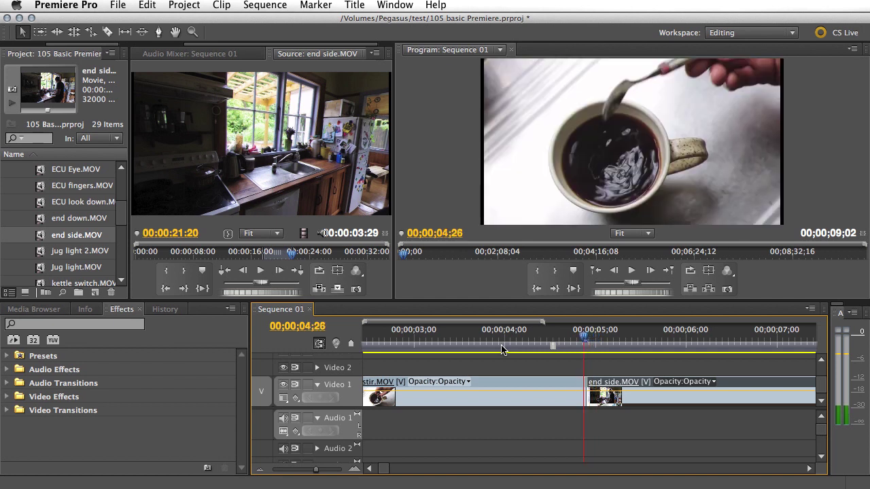
{"action": "key", "text": "Right"}
{"action": "key", "text": "Right"}
{"action": "key", "text": "Right"}
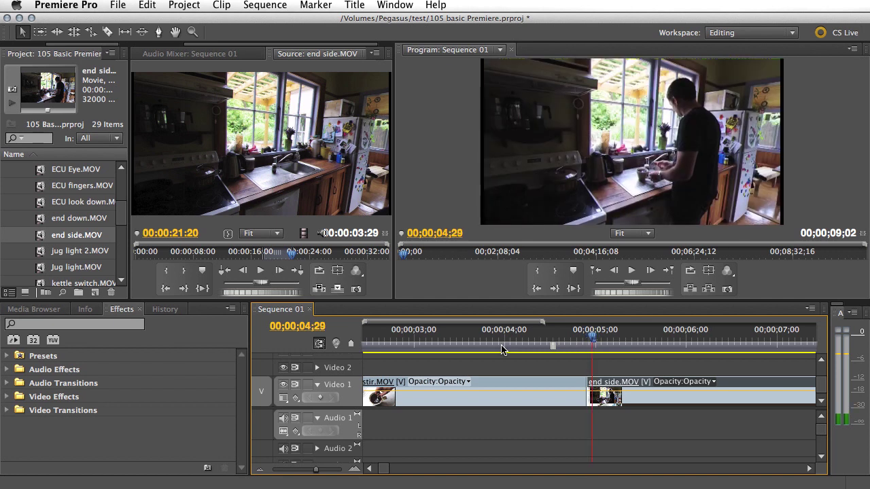
{"action": "key", "text": "Left"}
{"action": "key", "text": "Left"}
{"action": "key", "text": "Left"}
{"action": "key", "text": "Right"}
{"action": "key", "text": "Right"}
{"action": "key", "text": "Right"}
{"action": "key", "text": "Right"}
{"action": "key", "text": "Right"}
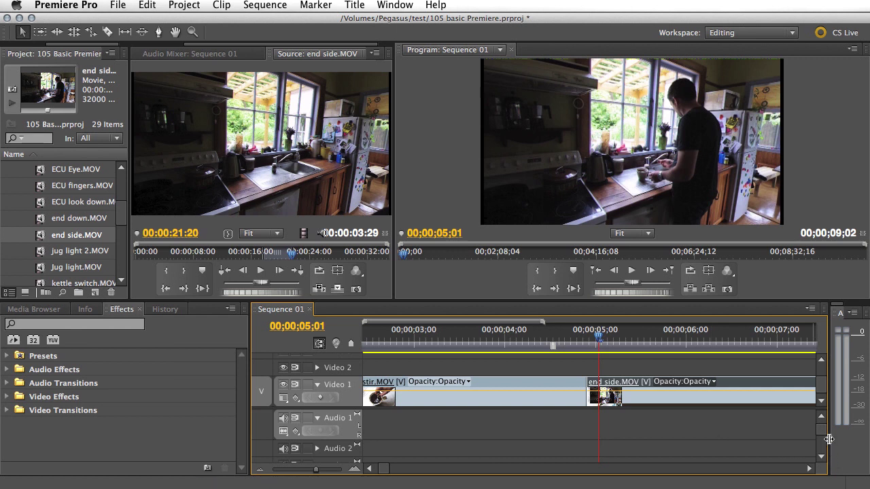
{"action": "left_click", "coordinate": [518, 345]}
{"action": "key", "text": "space"}
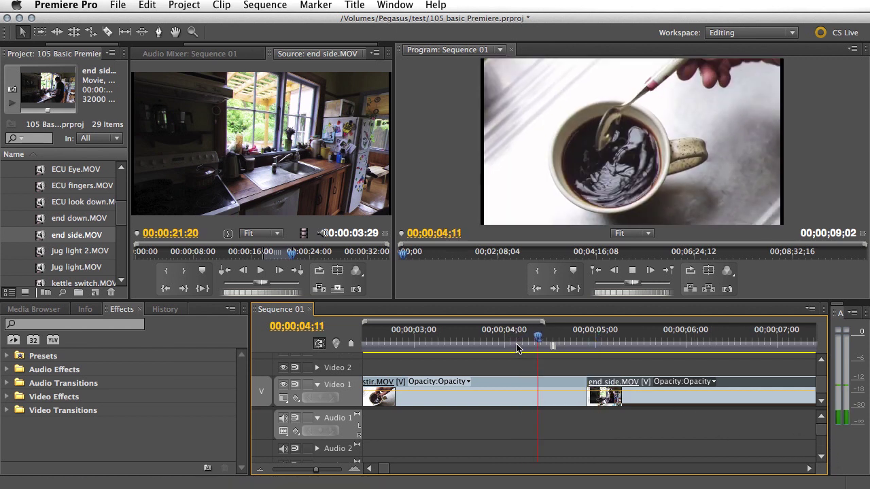
- Extend the end side audio on Audio 4 back to meet the end of stir.MOV's audio
{"action": "key", "text": "space"}
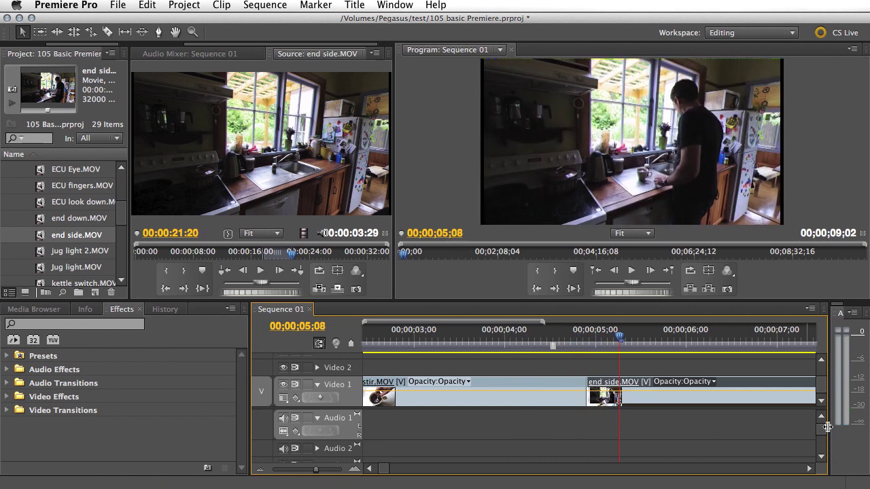
{"action": "scroll", "coordinate": [820, 439], "scroll_direction": "down", "scroll_amount": 3}
{"action": "scroll", "coordinate": [820, 439], "scroll_direction": "down", "scroll_amount": 3}
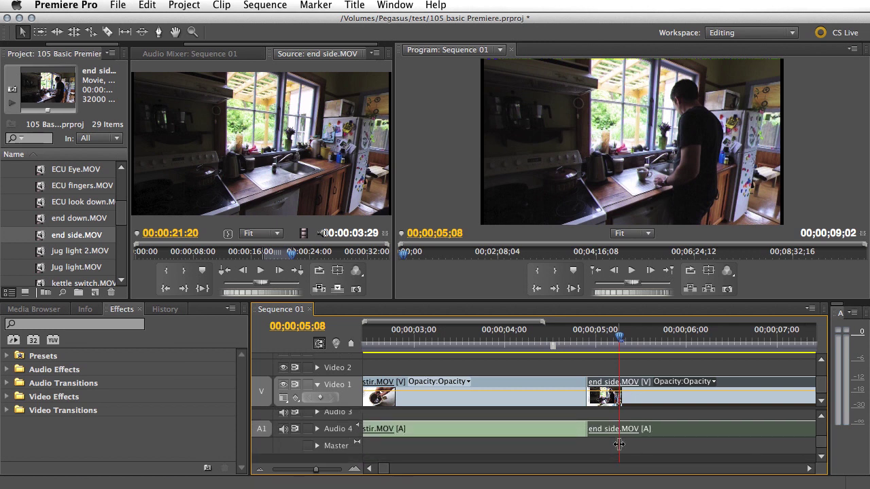
{"action": "left_click_drag", "start_coordinate": [584, 428], "coordinate": [517, 434]}
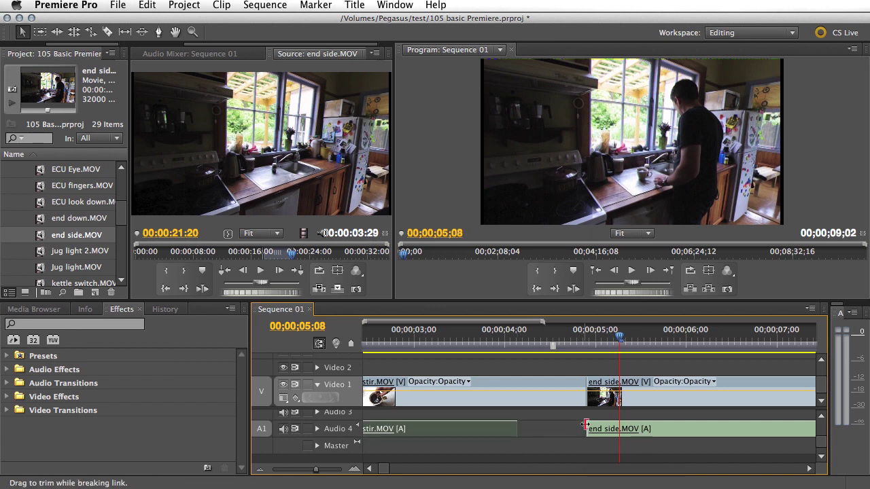
{"action": "left_click_drag", "start_coordinate": [588, 427], "coordinate": [518, 428]}
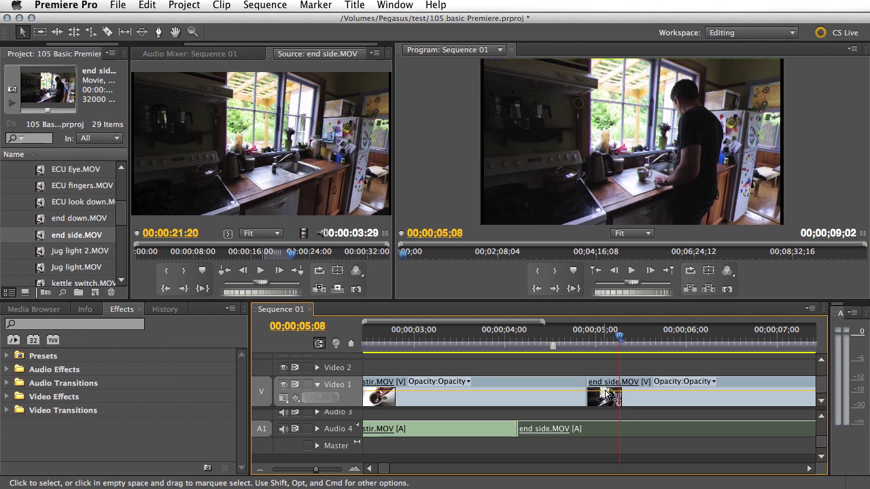
- Play the split edit from 02;22 in the stir shot and park on the spoon tap frame
{"action": "left_click", "coordinate": [447, 347]}
{"action": "key", "text": "space"}
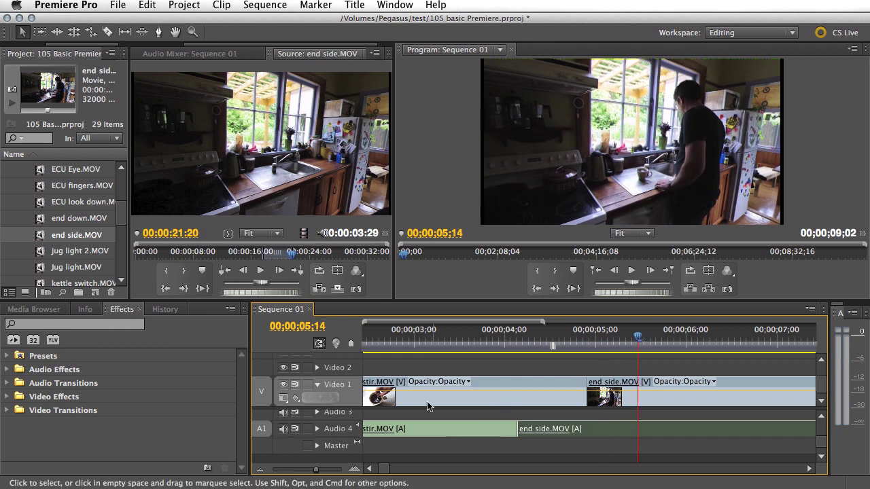
{"action": "left_click", "coordinate": [405, 347]}
{"action": "key", "text": "space"}
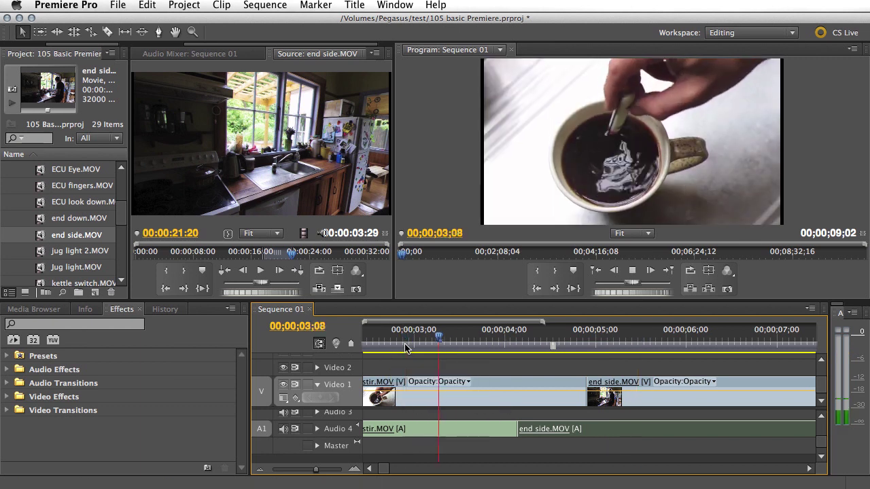
{"action": "left_click", "coordinate": [390, 348]}
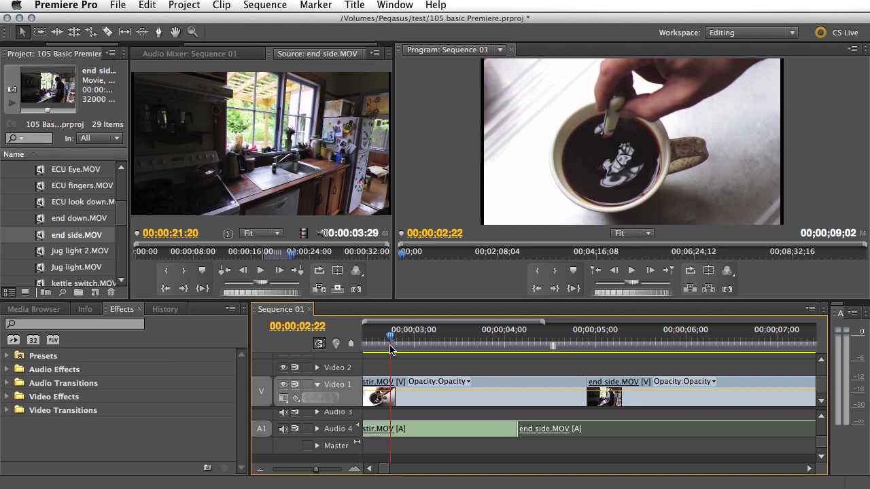
{"action": "key", "text": "space"}
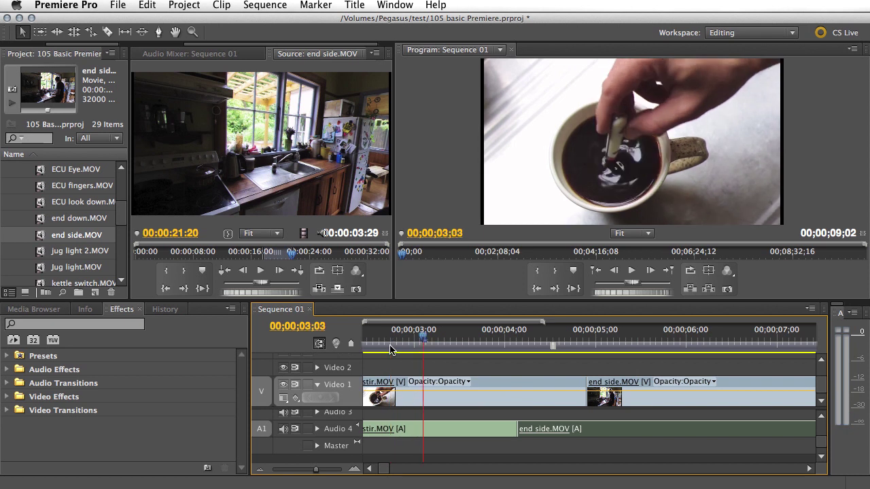
{"action": "key", "text": "j"}
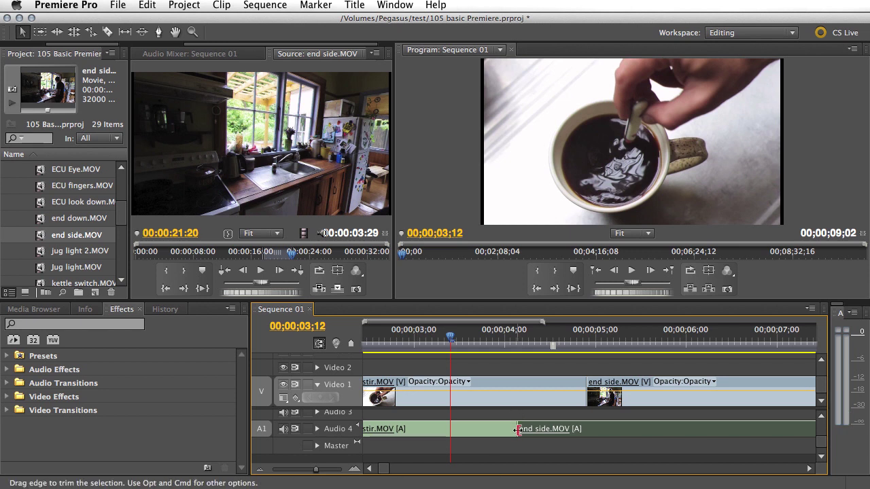
- Extend the end side audio start to the playhead, play it back, and select the end side video clip
{"action": "left_click_drag", "start_coordinate": [515, 428], "coordinate": [450, 430]}
{"action": "left_click_drag", "start_coordinate": [518, 431], "coordinate": [451, 433]}
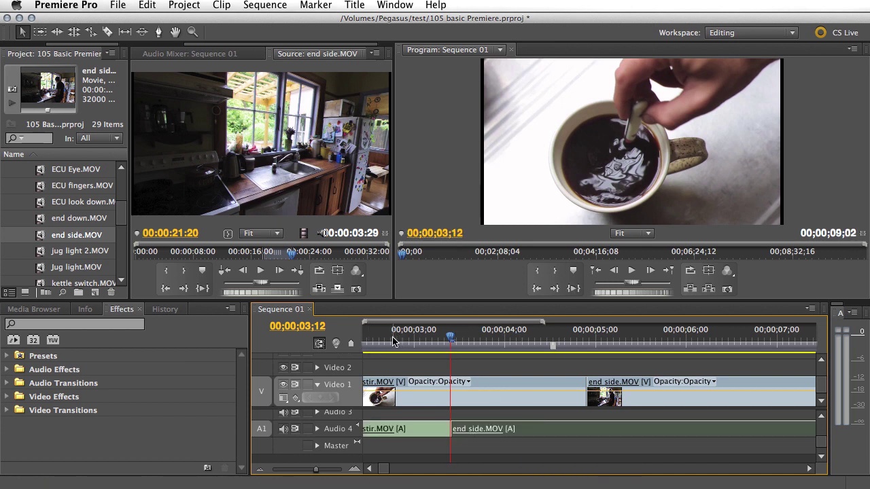
{"action": "key", "text": "space"}
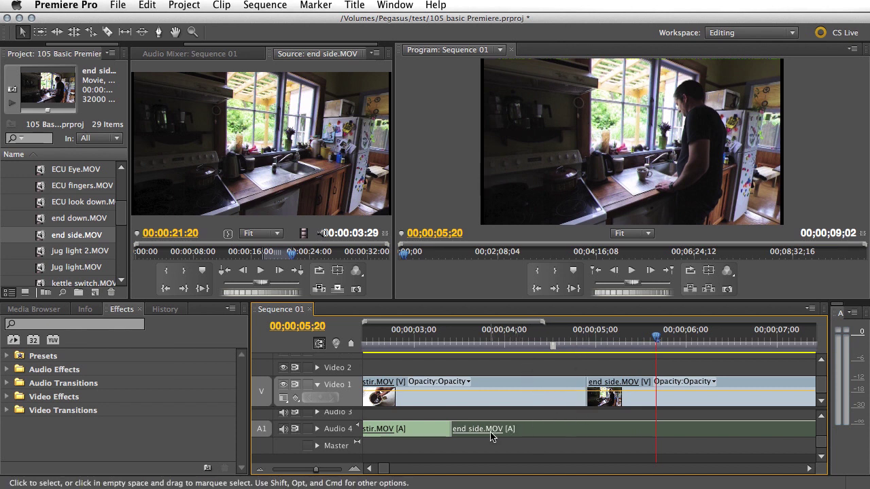
{"action": "left_click", "coordinate": [603, 388]}
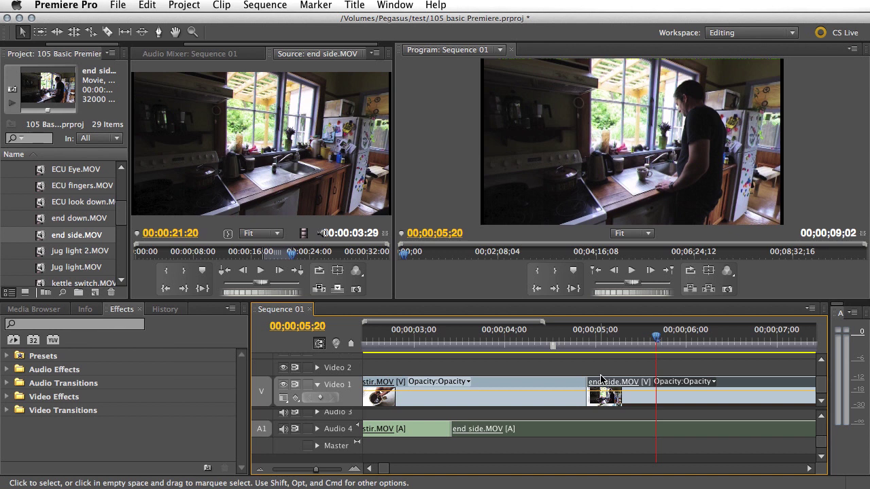
- Use the Razor tool to cut the end side audio on Audio 4 at 00;00;04;27, where its picture starts
{"action": "key", "text": "Up"}
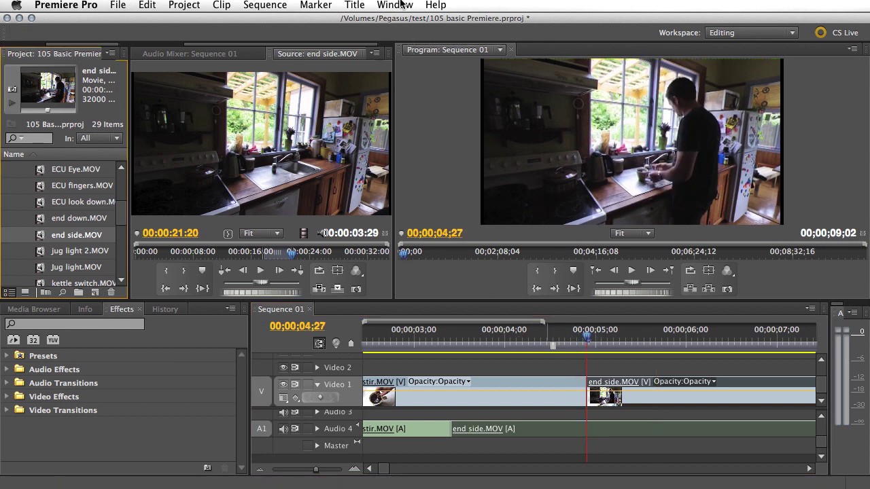
{"action": "left_click", "coordinate": [401, 5]}
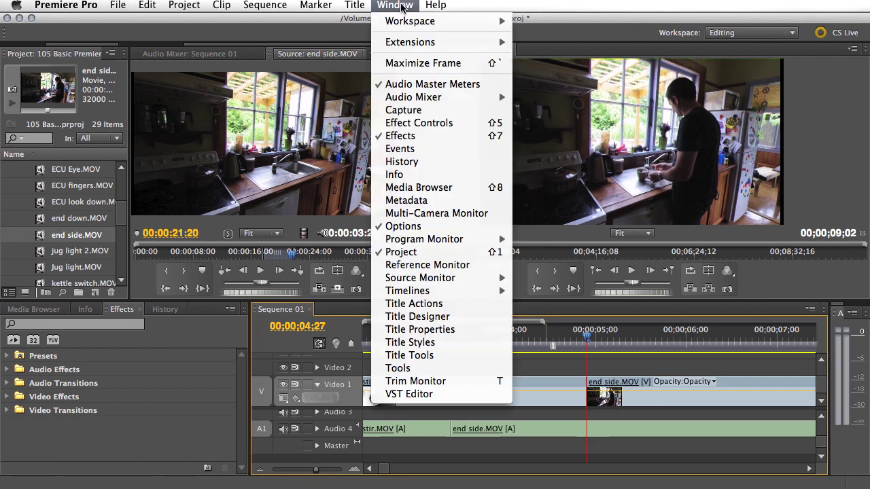
{"action": "left_click", "coordinate": [448, 368]}
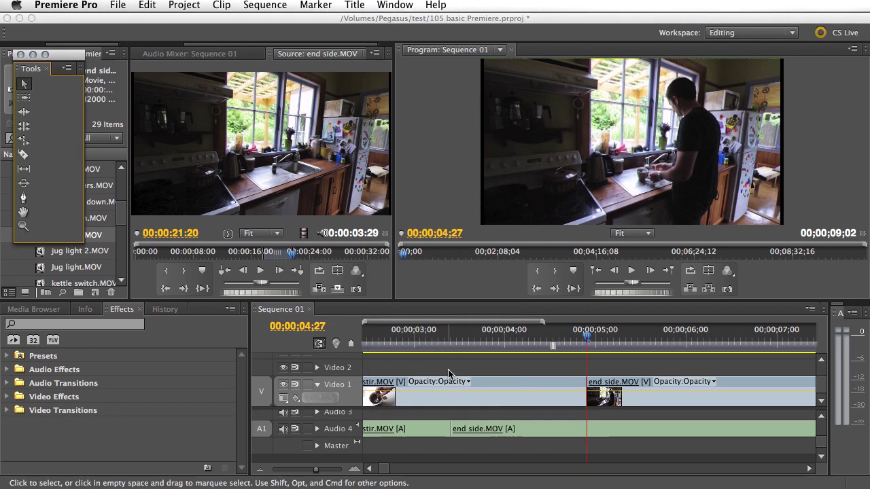
{"action": "left_click", "coordinate": [29, 156]}
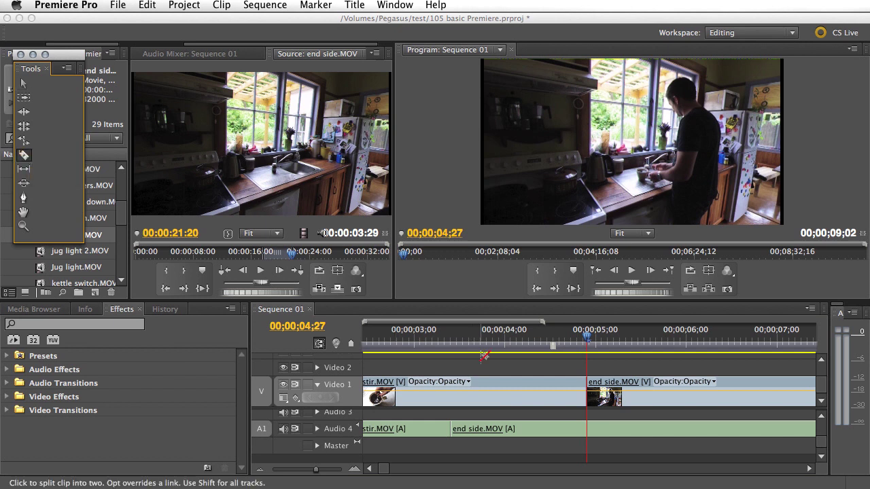
{"action": "left_click", "coordinate": [590, 431]}
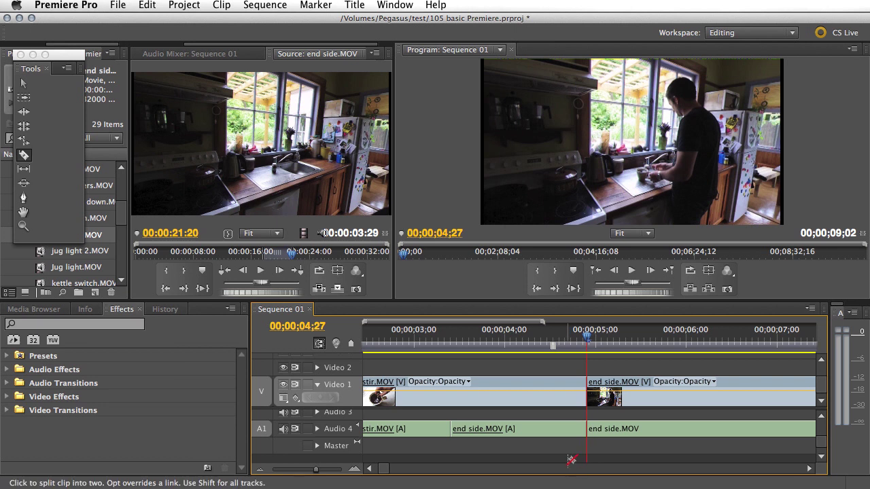
{"action": "key", "text": "a"}
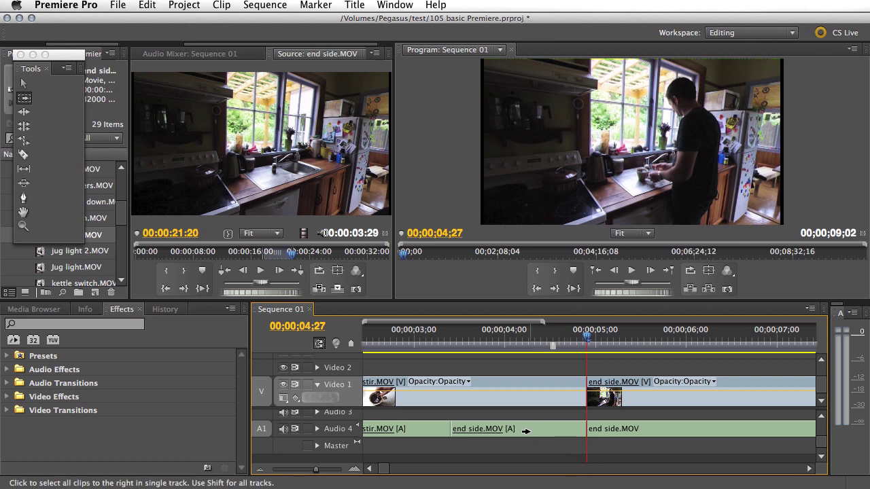
- With the Selection tool, select and try moving the end side audio pieces on Audio 4
{"action": "left_click", "coordinate": [24, 83]}
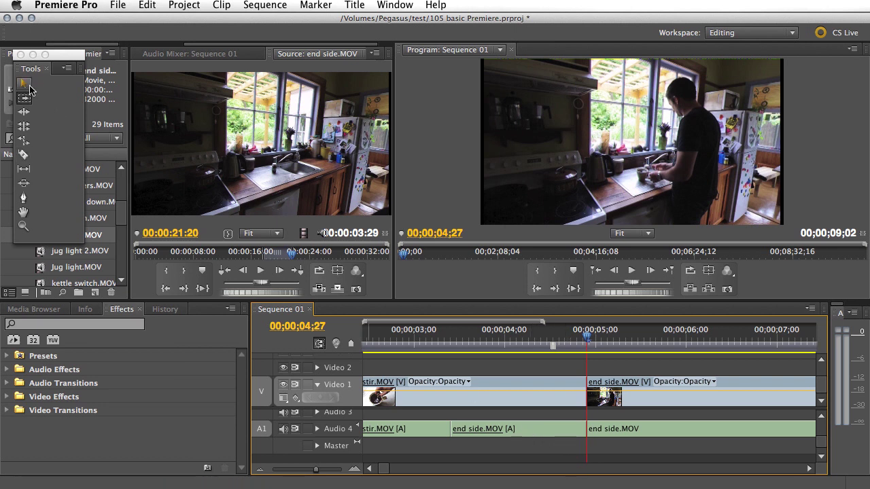
{"action": "left_click", "coordinate": [535, 436]}
{"action": "left_click", "coordinate": [631, 434]}
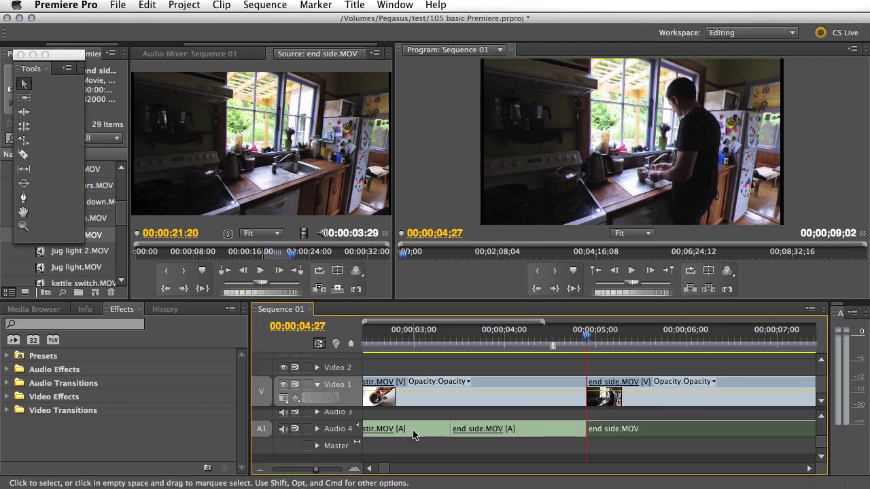
{"action": "left_click", "coordinate": [500, 432]}
{"action": "left_click_drag", "start_coordinate": [511, 433], "coordinate": [511, 440]}
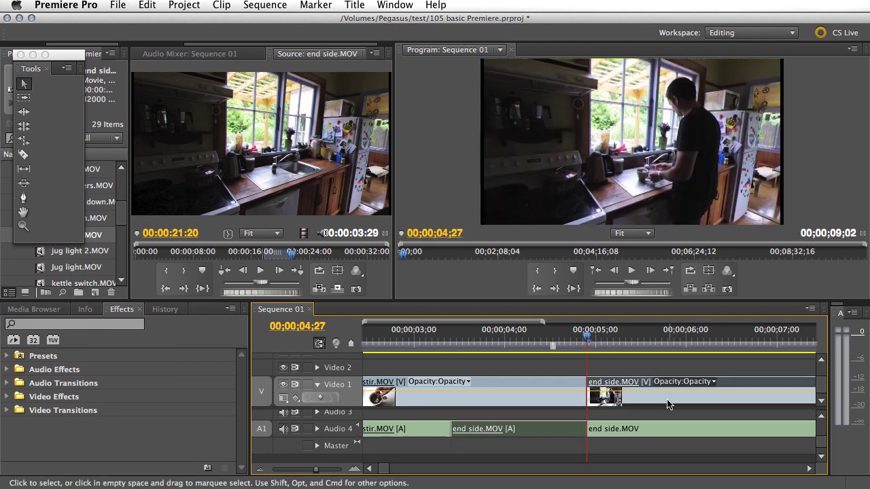
{"action": "left_click", "coordinate": [610, 425]}
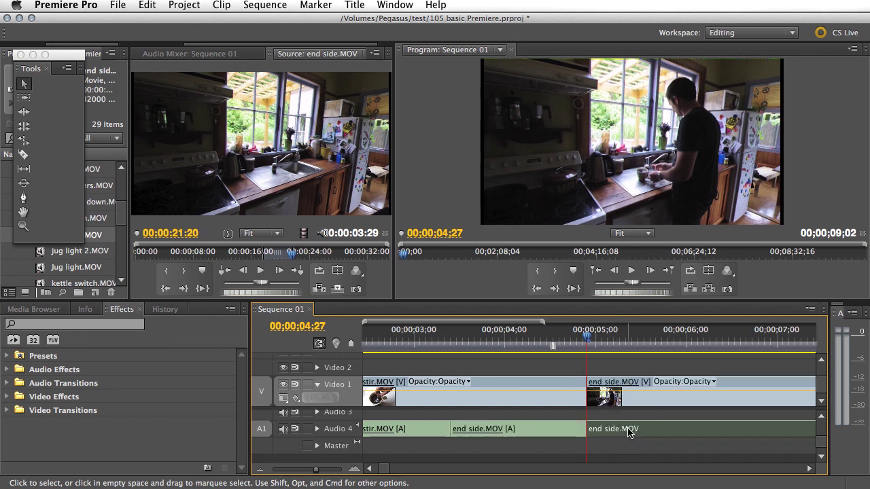
{"action": "left_click", "coordinate": [551, 434]}
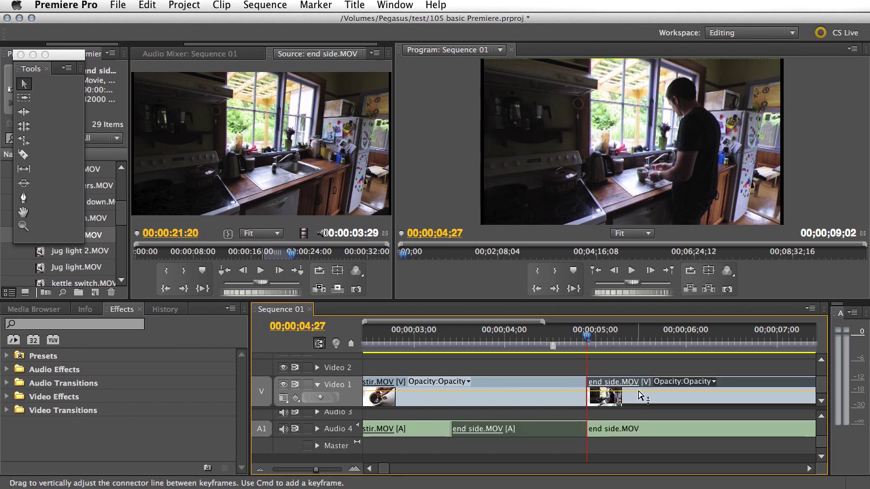
- Unlink end side.MOV's video from its audio with Clip > Unlink and drag the audio alone downward
{"action": "left_click", "coordinate": [225, 9]}
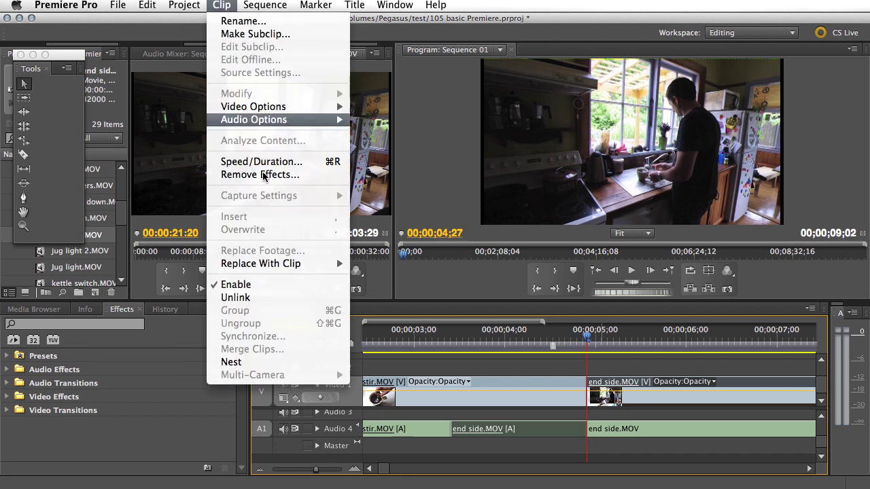
{"action": "left_click", "coordinate": [275, 298]}
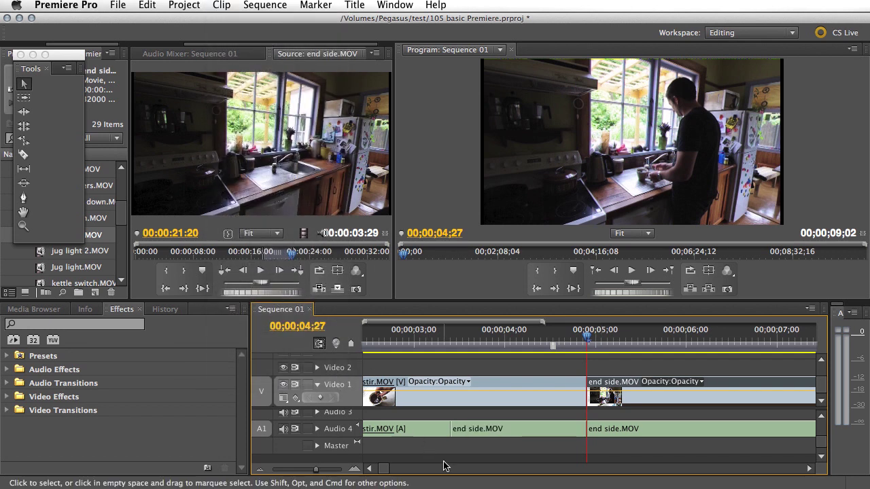
{"action": "left_click", "coordinate": [490, 431]}
{"action": "left_click_drag", "start_coordinate": [490, 431], "coordinate": [490, 447]}
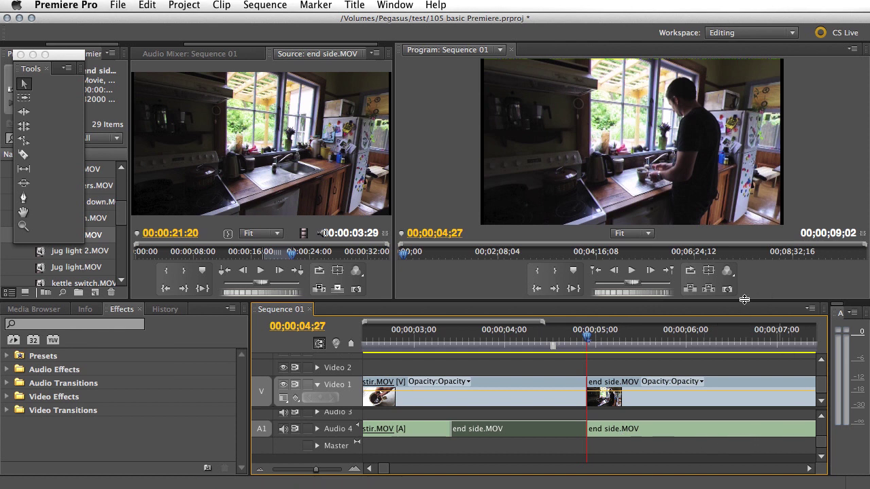
- Enlarge the timeline, then use Add Tracks on Audio 4 to add Video 4 and a Mono audio track
{"action": "left_click_drag", "start_coordinate": [746, 299], "coordinate": [747, 245]}
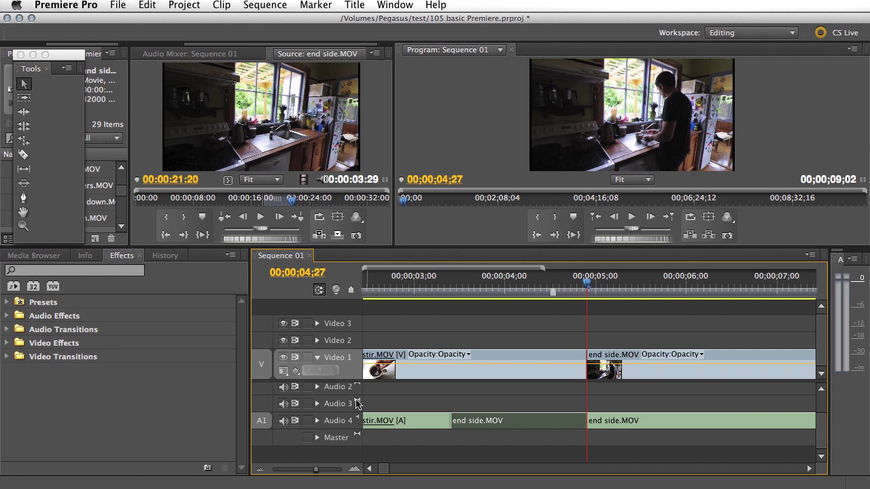
{"action": "left_click_drag", "start_coordinate": [481, 419], "coordinate": [479, 399]}
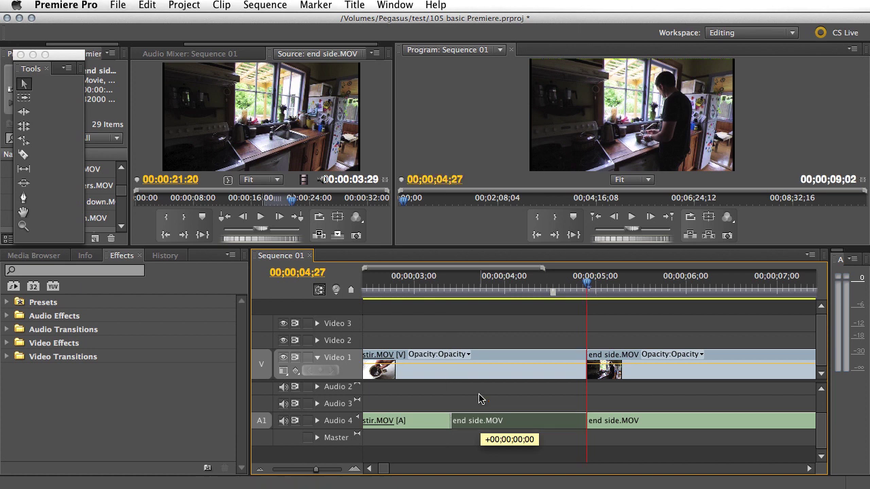
{"action": "right_click", "coordinate": [268, 424]}
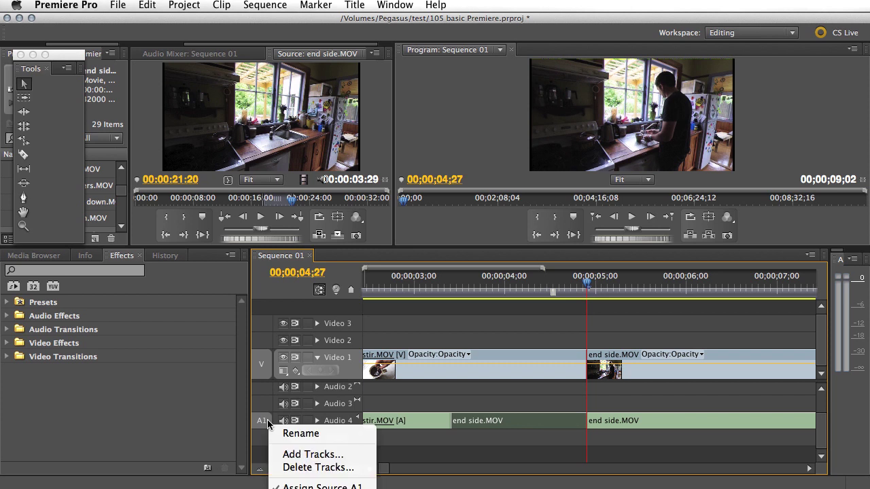
{"action": "left_click", "coordinate": [297, 455]}
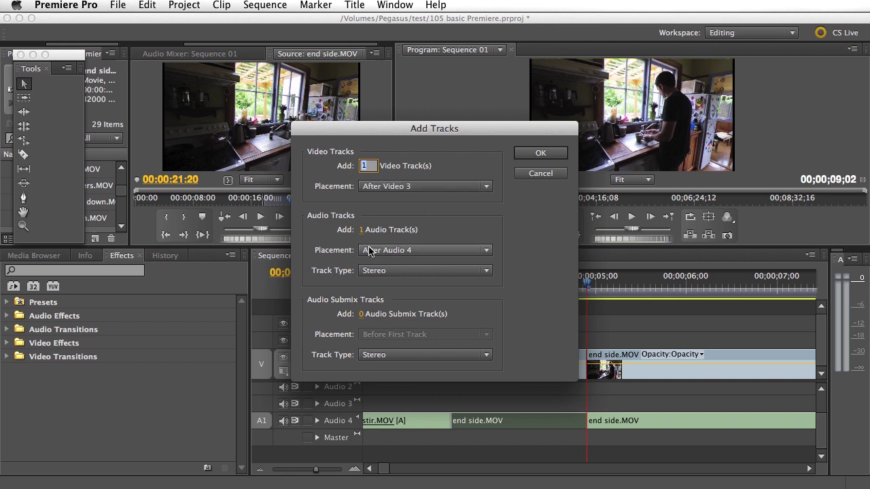
{"action": "left_click", "coordinate": [421, 269]}
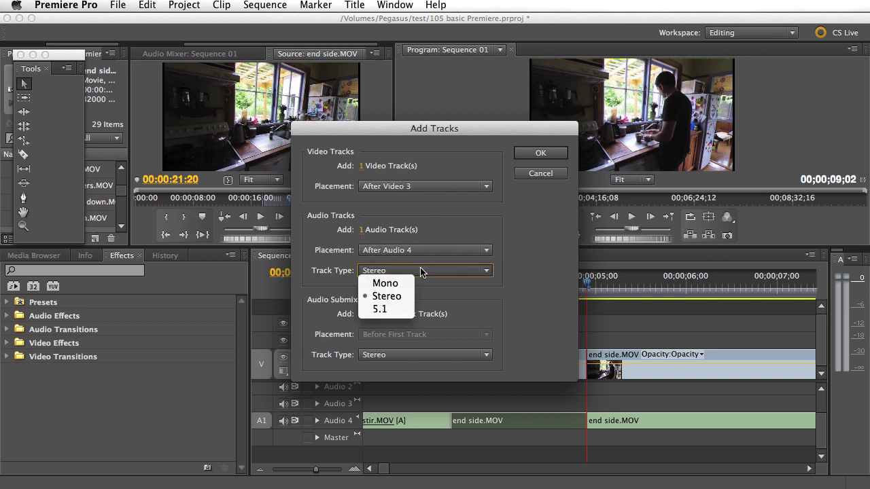
{"action": "left_click", "coordinate": [400, 284]}
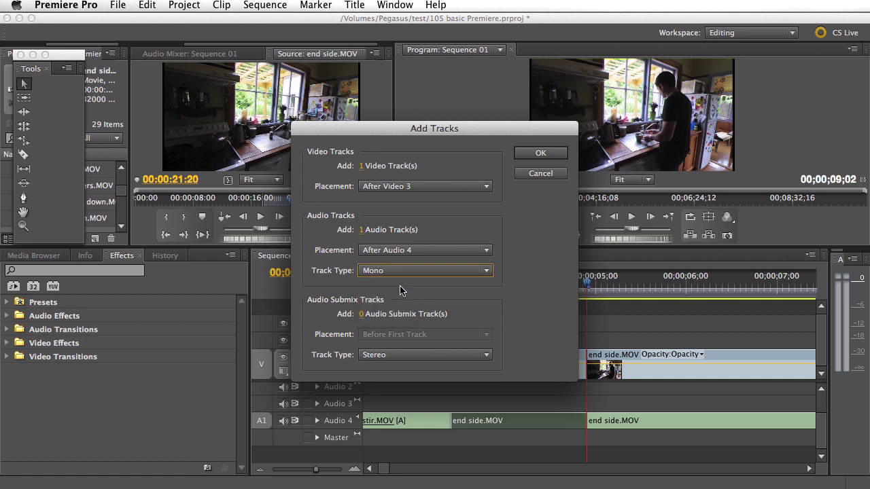
{"action": "left_click", "coordinate": [553, 153]}
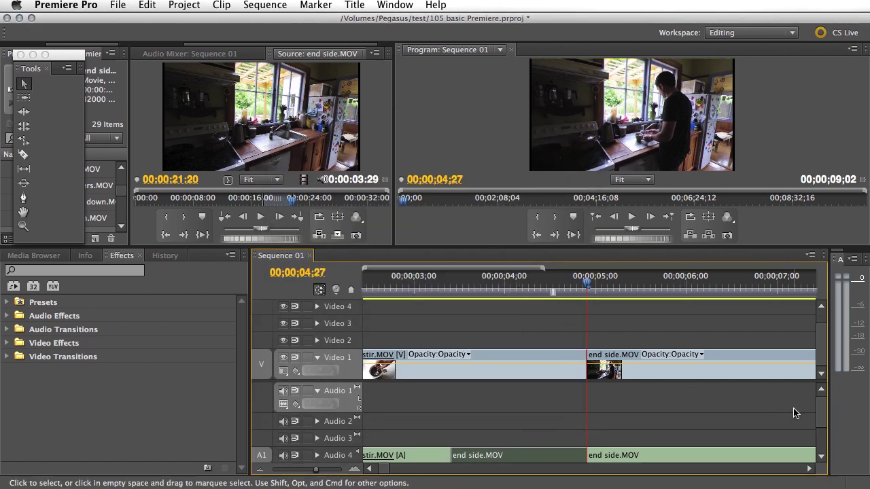
- Move the middle end side audio piece onto Audio 5 and drag its start earlier
{"action": "left_click_drag", "start_coordinate": [818, 410], "coordinate": [821, 423]}
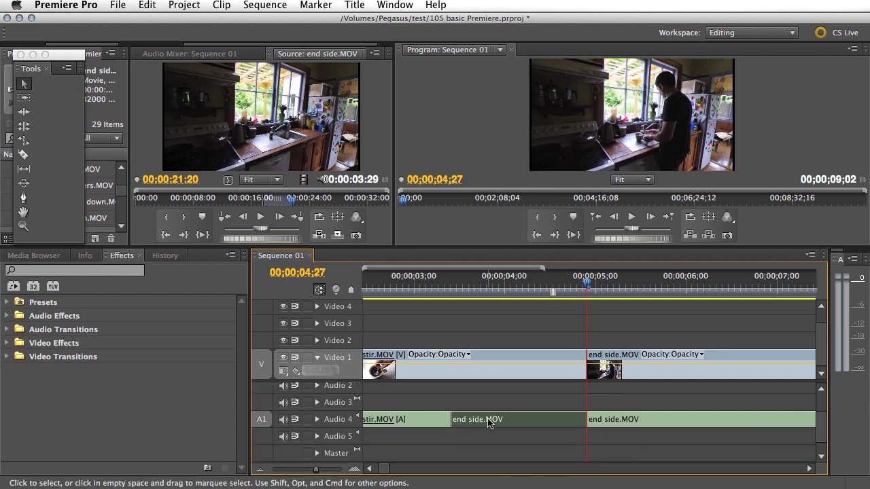
{"action": "left_click_drag", "start_coordinate": [490, 421], "coordinate": [541, 436]}
{"action": "left_click_drag", "start_coordinate": [465, 437], "coordinate": [417, 436]}
- Preview the cut from about 03;03 and close the floating Tools panel
{"action": "left_click", "coordinate": [511, 286]}
{"action": "key", "text": "space"}
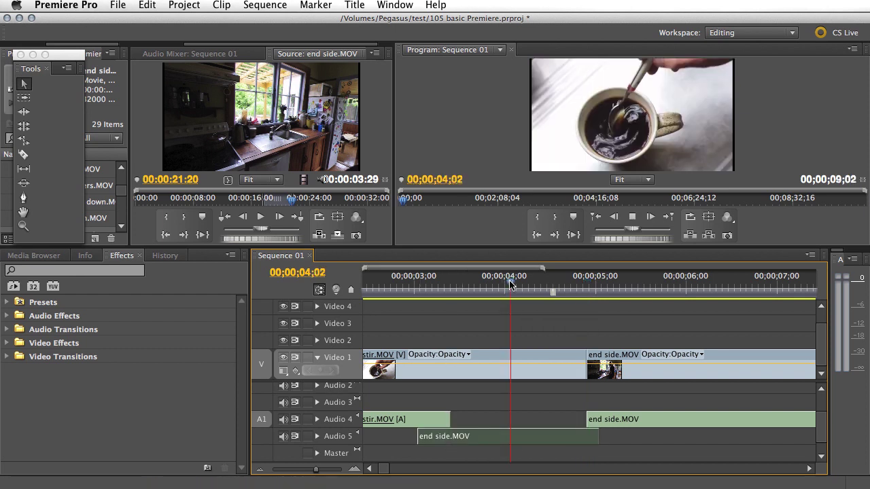
{"action": "key", "text": "space"}
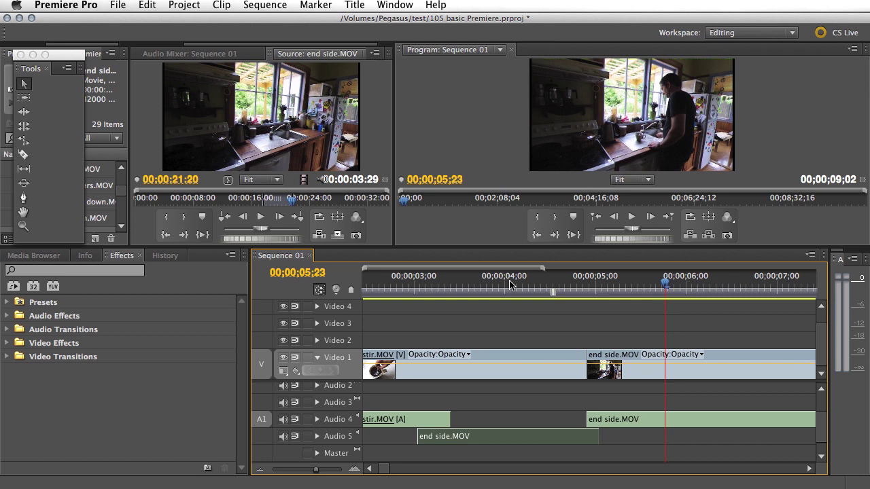
{"action": "left_click", "coordinate": [415, 297]}
{"action": "key", "text": "space"}
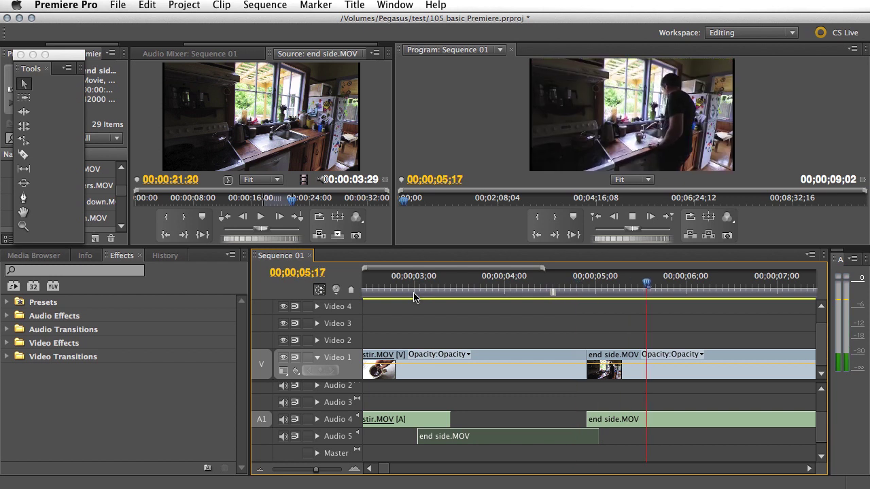
{"action": "key", "text": "space"}
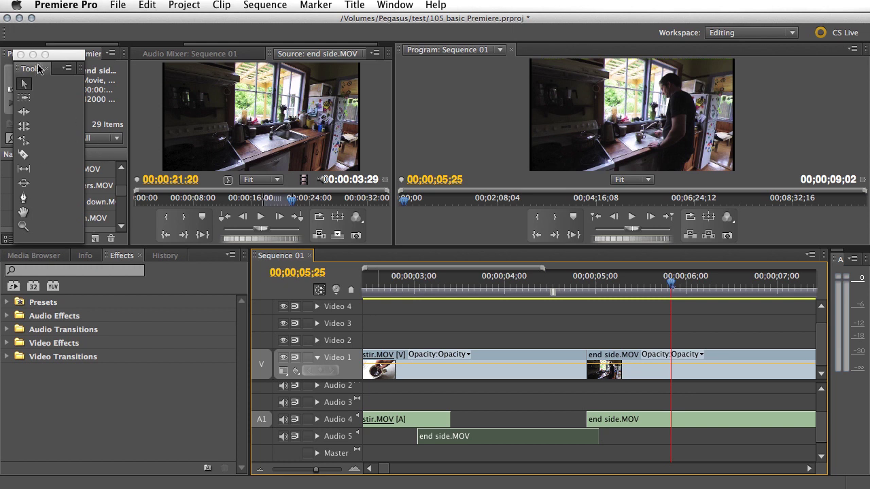
{"action": "left_click", "coordinate": [20, 54]}
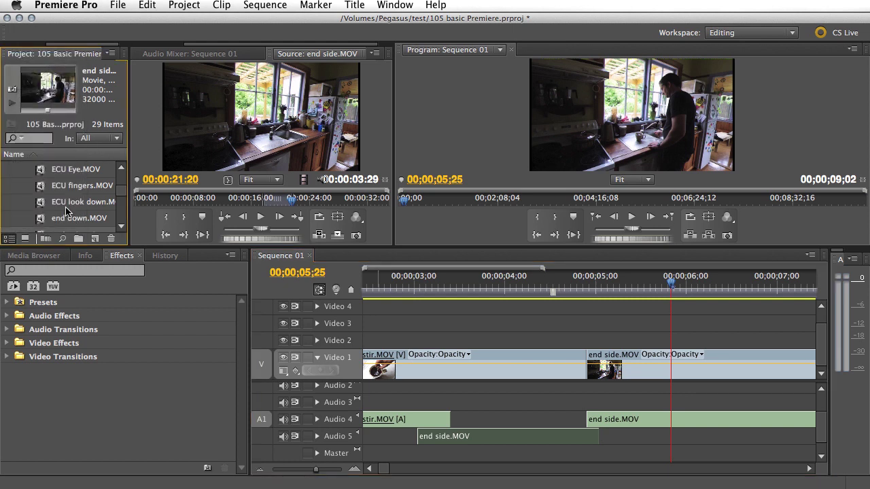